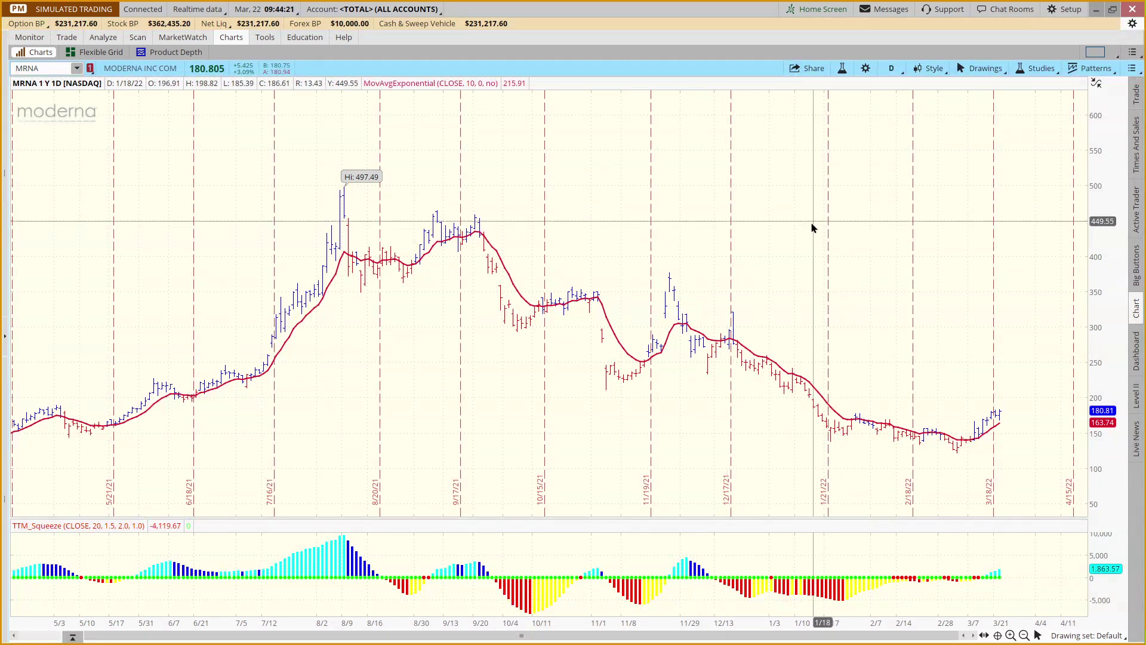
Step: Pick the Fibonacci Retracements tool from the drawing palette on the MRNA chart
{"action": "left_click", "coordinate": [985, 69]}
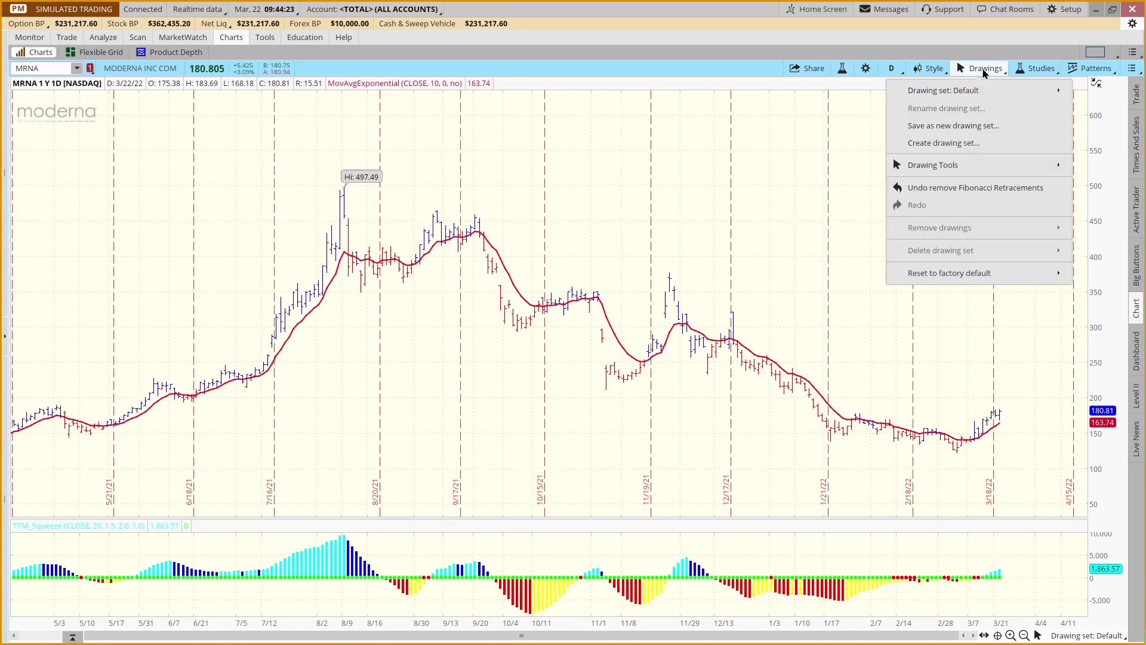
{"action": "mouse_move", "coordinate": [934, 171]}
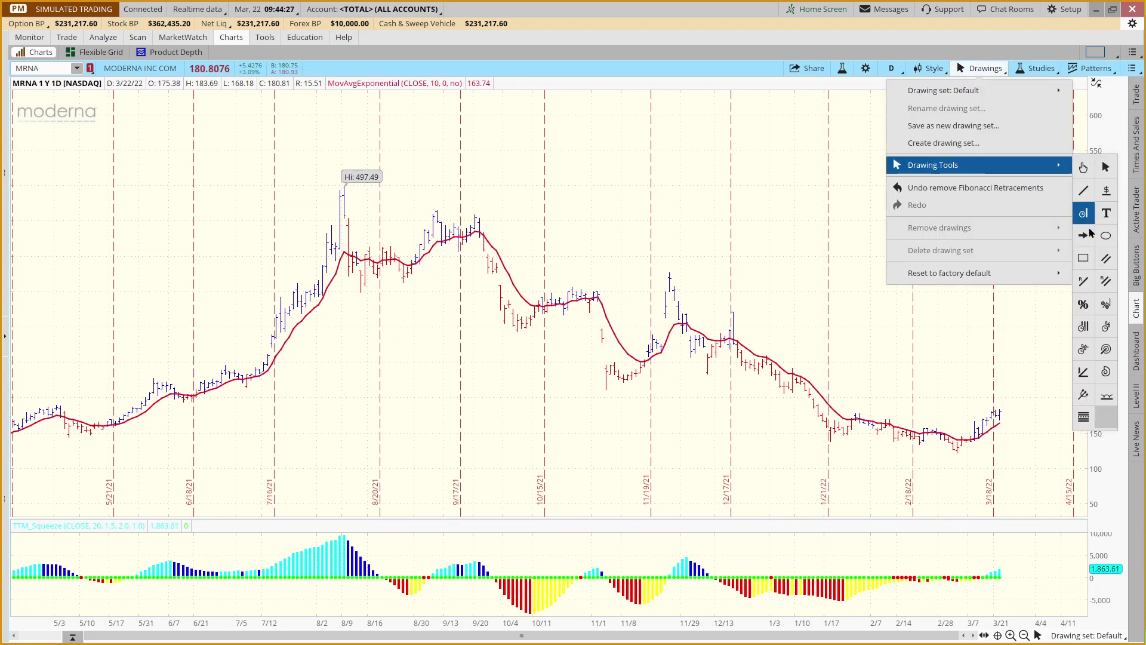
{"action": "left_click", "coordinate": [692, 221]}
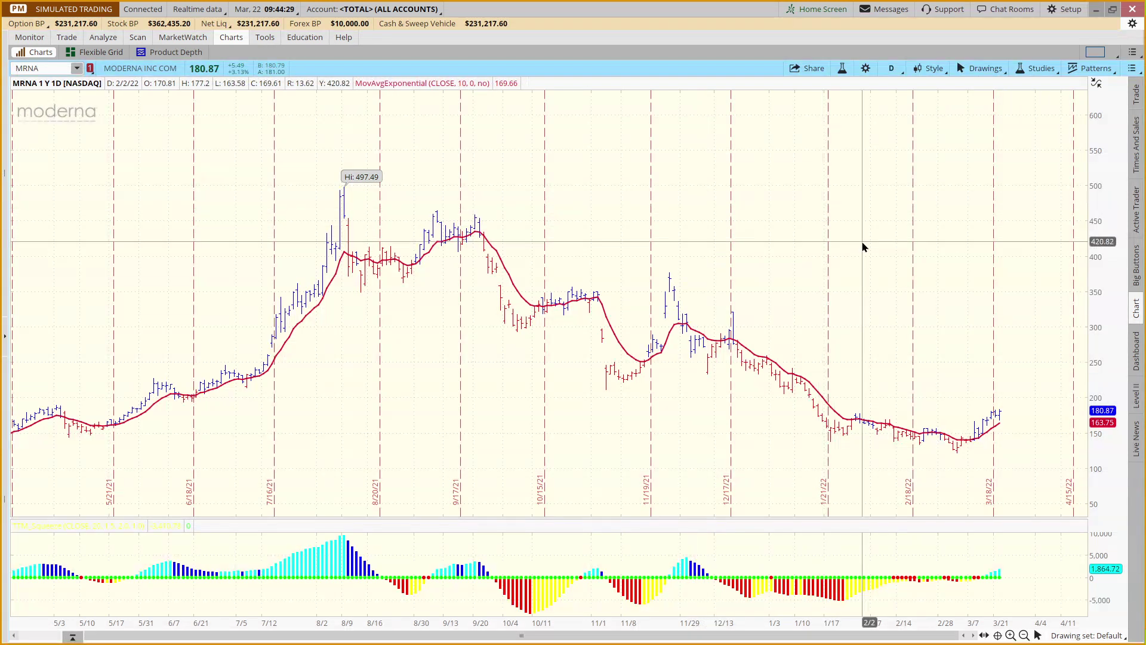
{"action": "middle_click", "coordinate": [790, 243]}
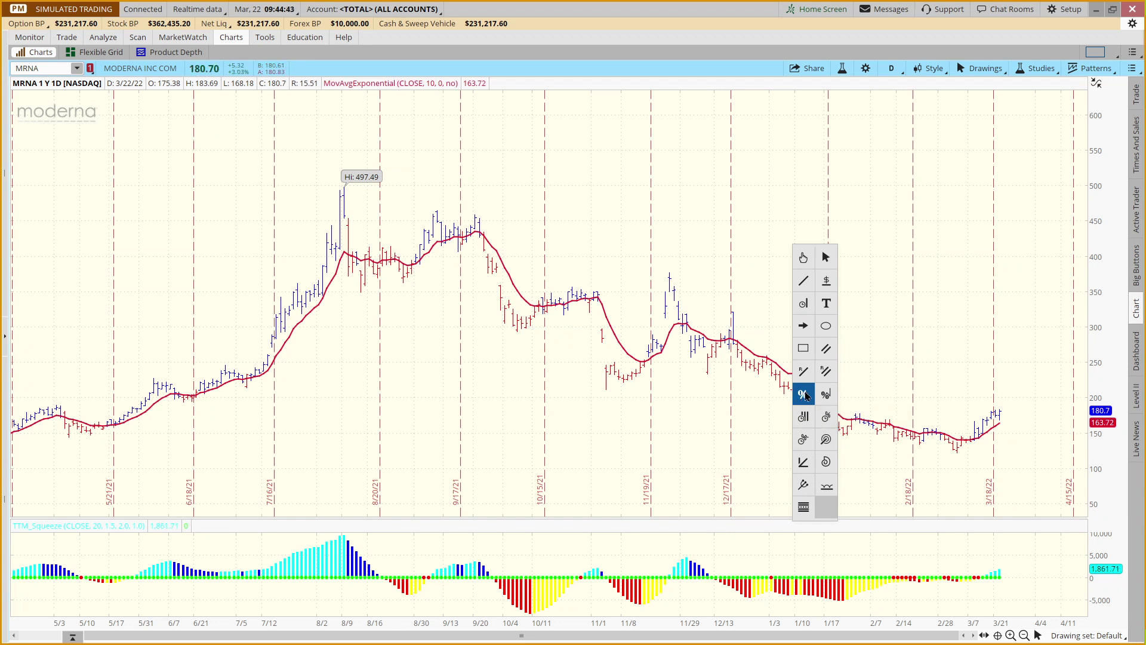
{"action": "left_click", "coordinate": [803, 394]}
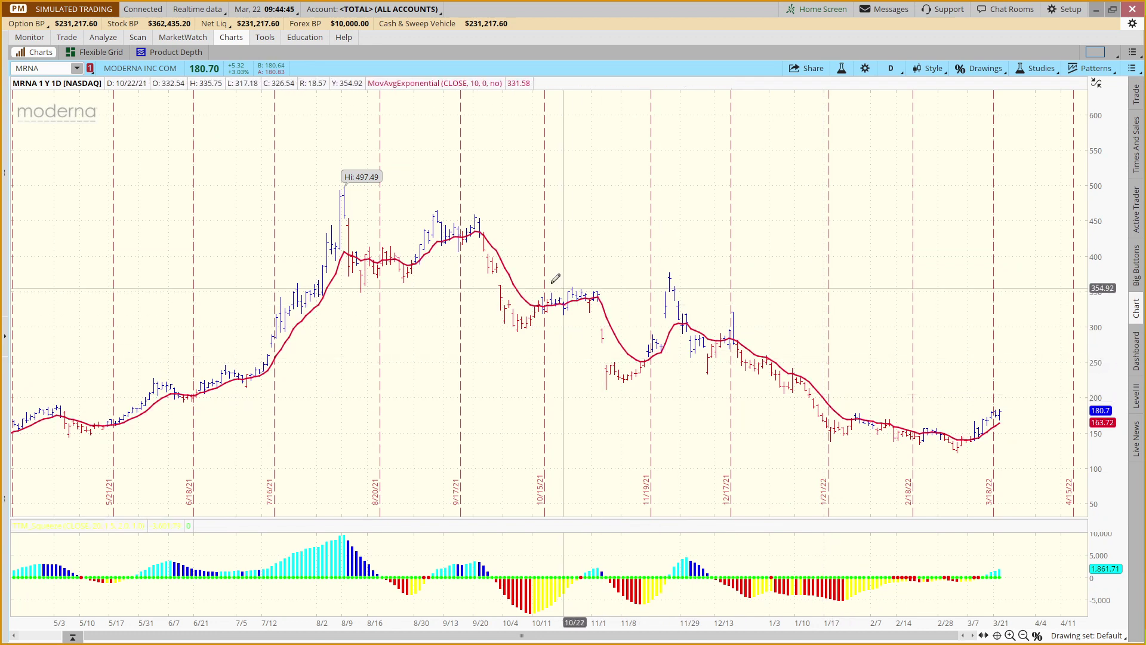
Step: Draw a Fibonacci retracement from the 8/10/21 high (497.49) to the 3/8/22 low (122.01)
{"action": "left_click", "coordinate": [345, 188]}
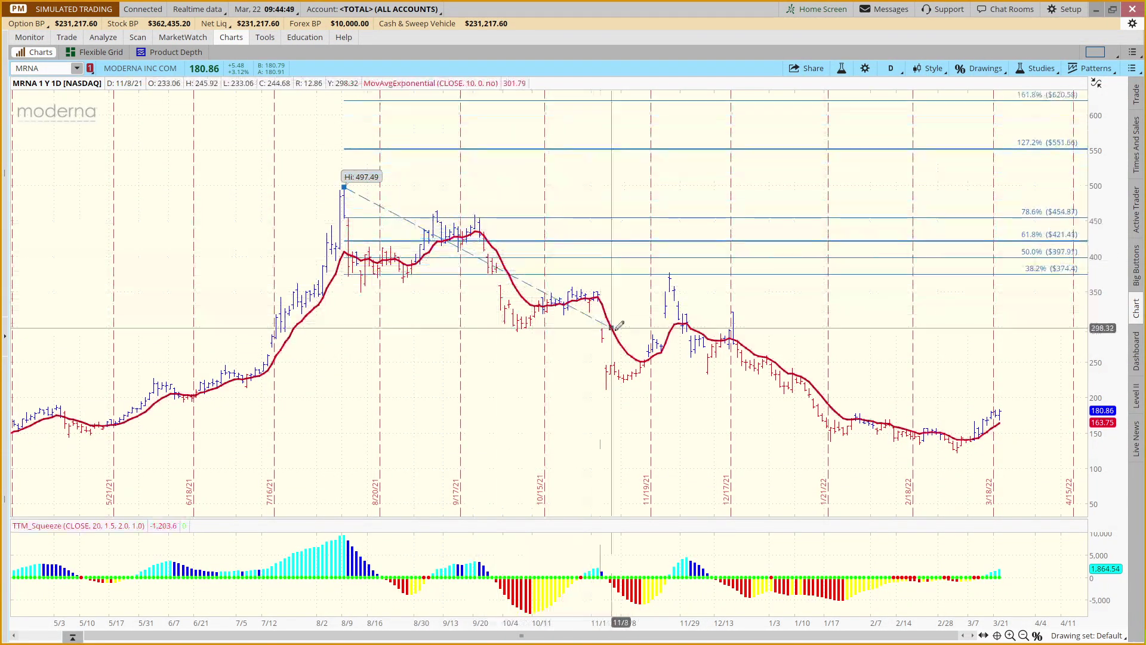
{"action": "left_click", "coordinate": [957, 452]}
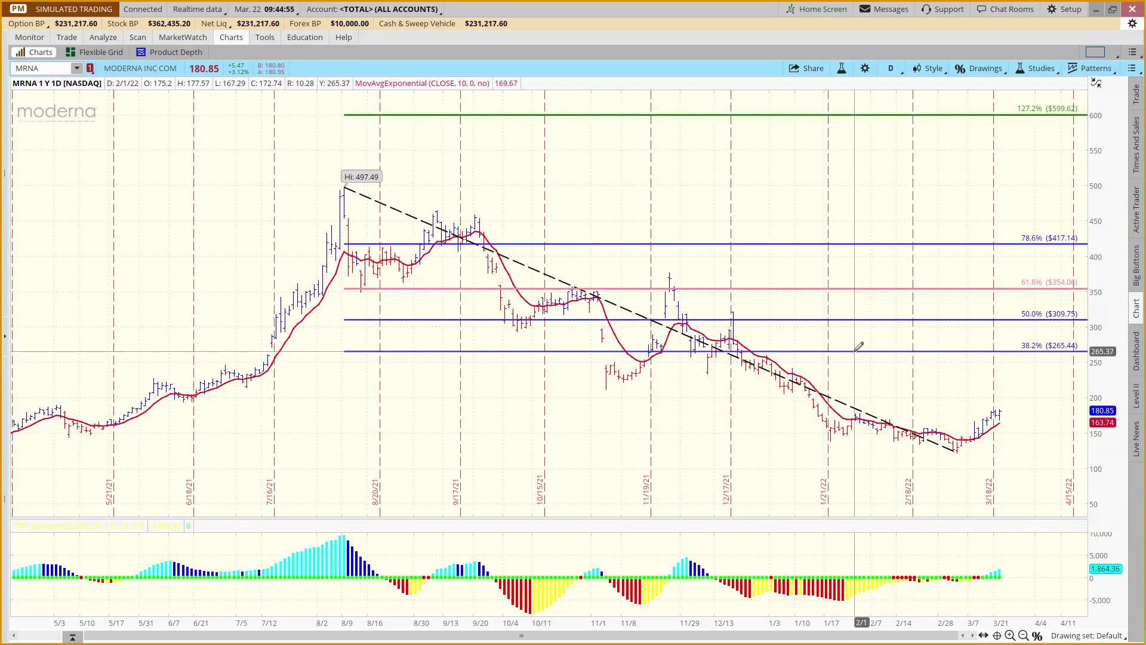
{"action": "mouse_move", "coordinate": [858, 346]}
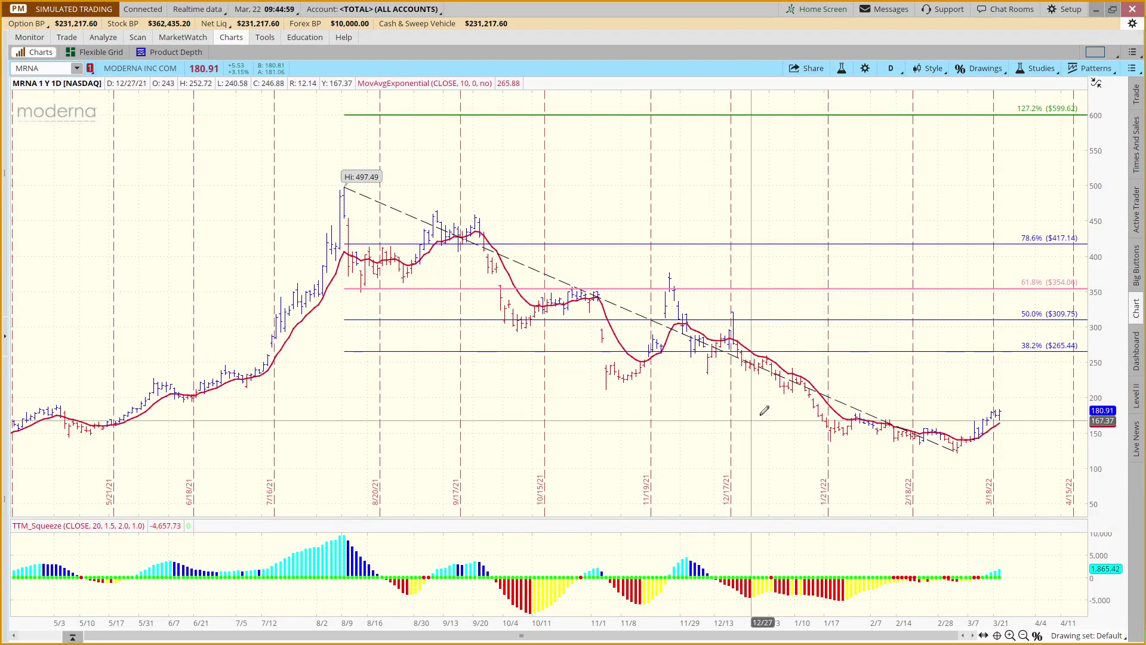
{"action": "right_click", "coordinate": [872, 351]}
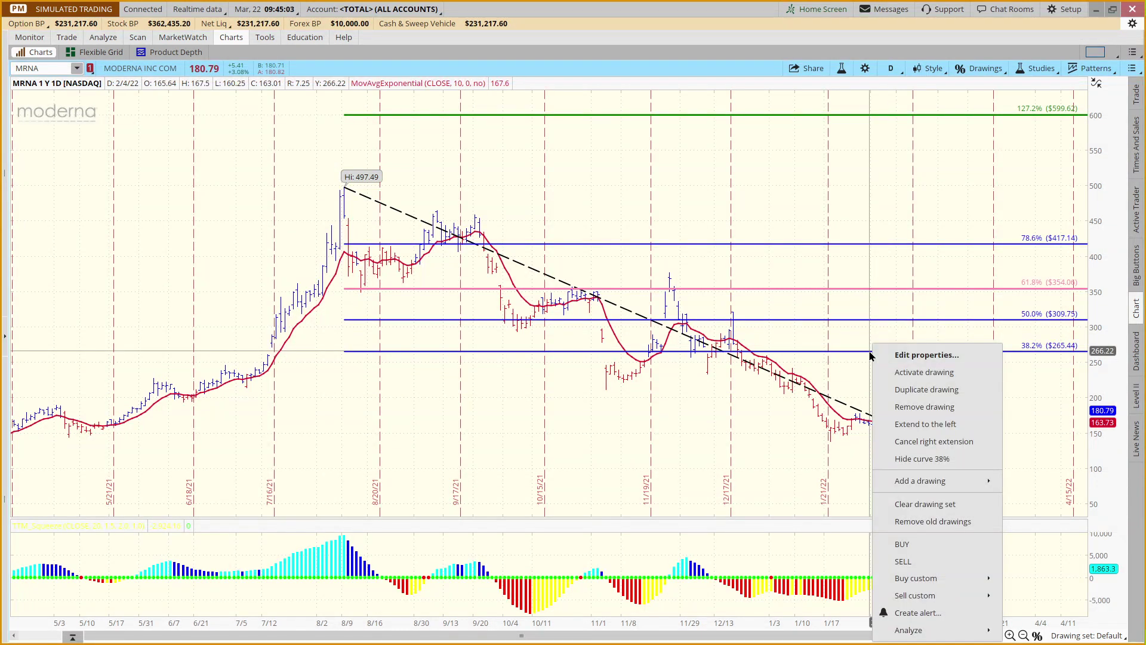
Step: Turn on the 0.236 coefficient in the retracement's properties, showing the $210.62 level
{"action": "left_click", "coordinate": [918, 356]}
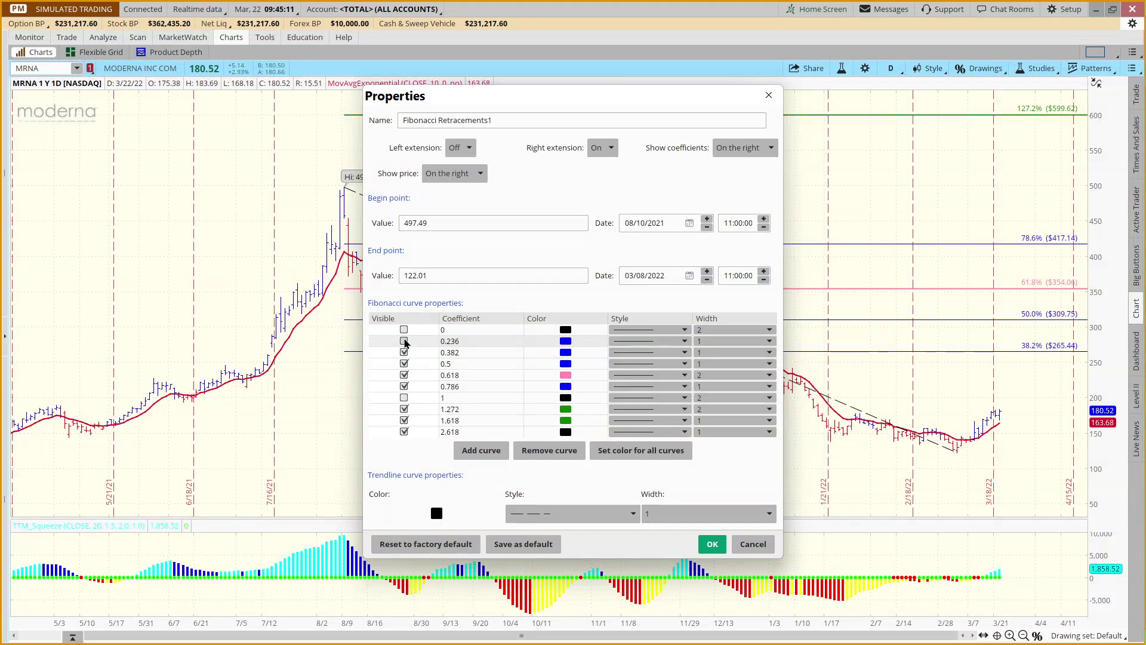
{"action": "left_click", "coordinate": [404, 341]}
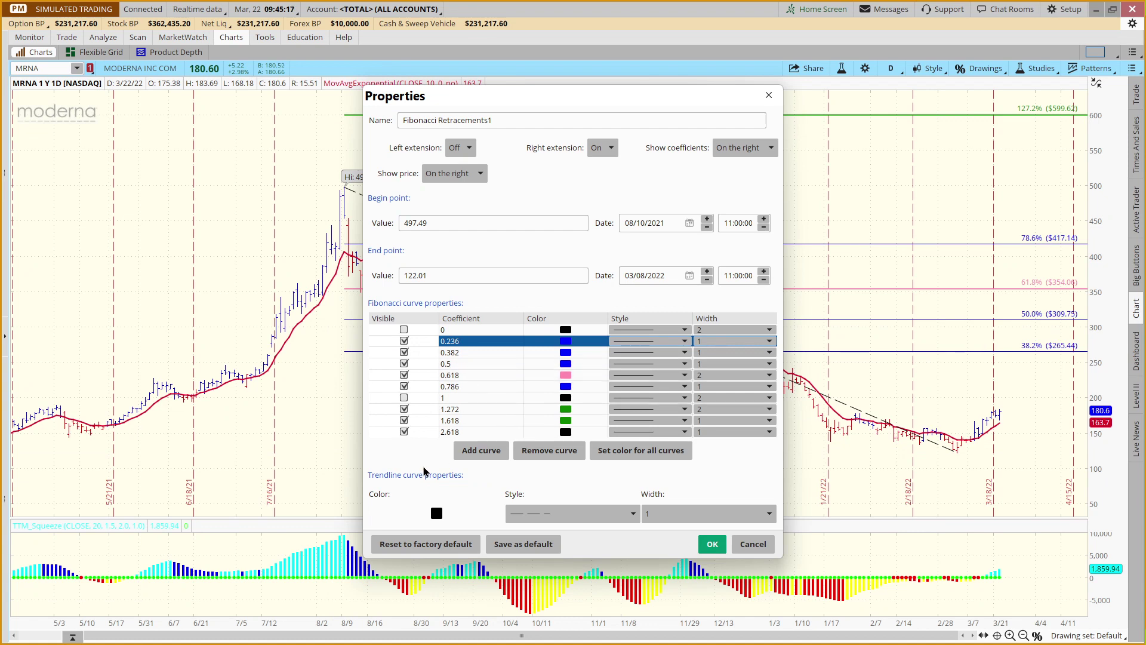
{"action": "left_click", "coordinate": [712, 543]}
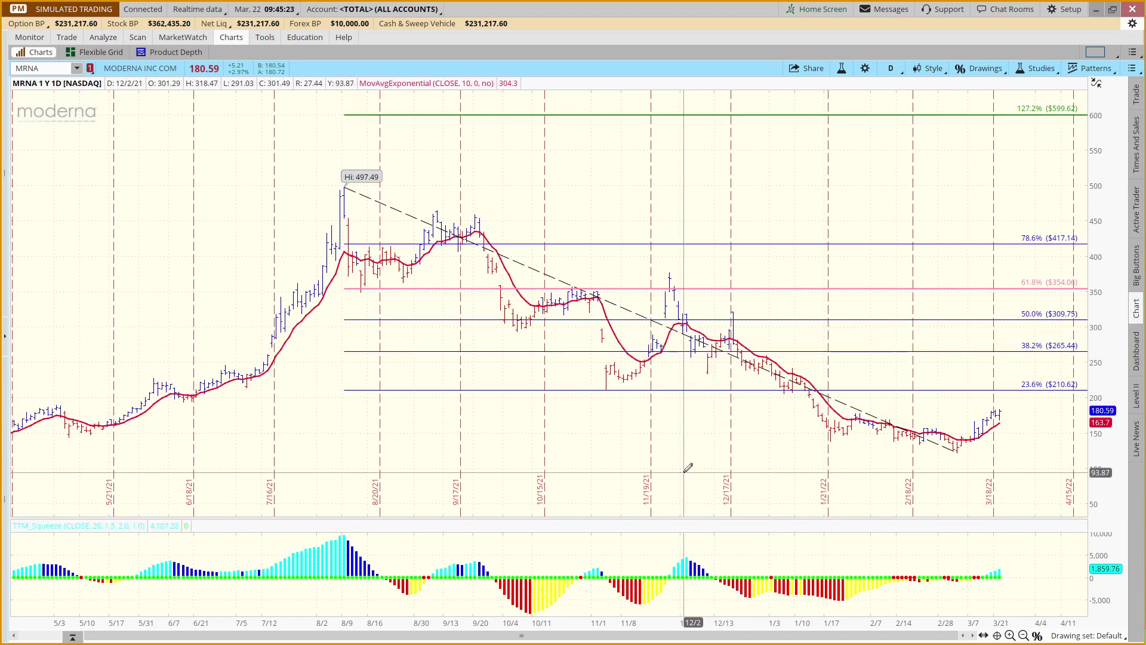
Step: Draw retracements from the 11/30 high to the 3/2 low and the 12/20 high (321.31) to the 3/8 low
{"action": "left_click", "coordinate": [670, 273]}
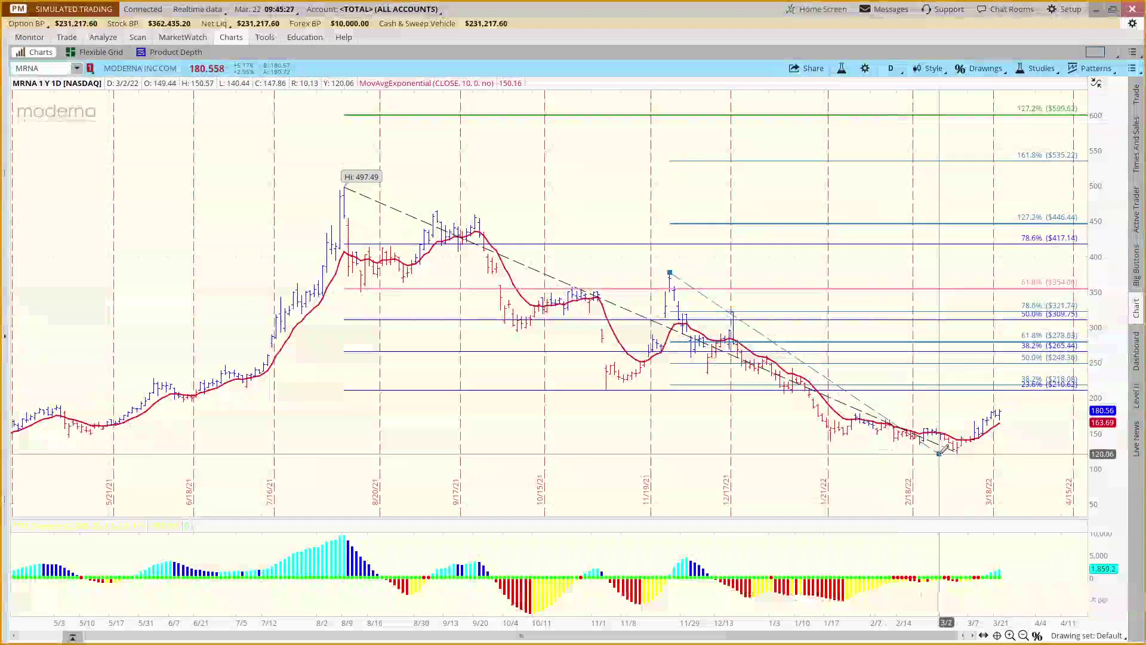
{"action": "left_click", "coordinate": [957, 452]}
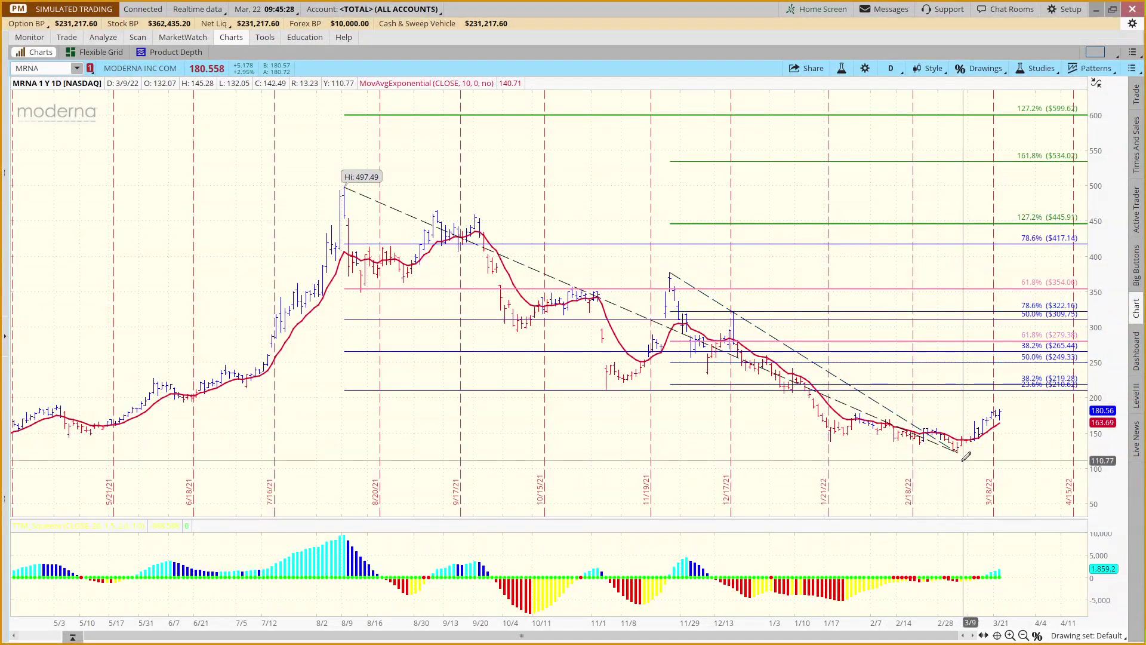
{"action": "left_click", "coordinate": [733, 311]}
{"action": "left_click", "coordinate": [958, 452]}
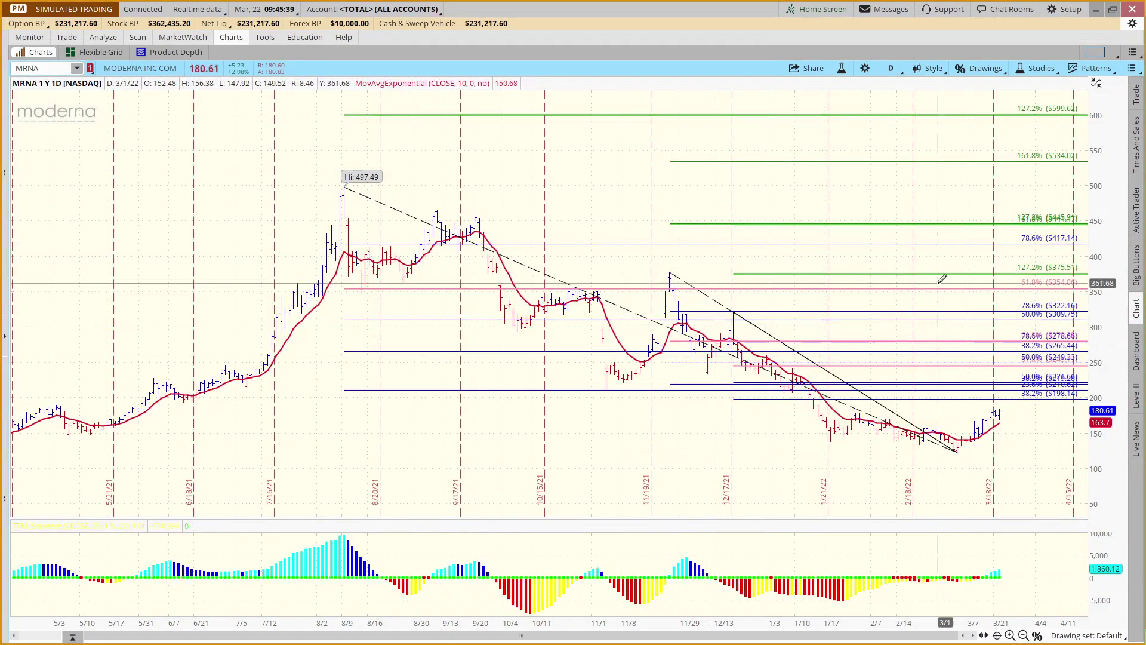
{"action": "mouse_move", "coordinate": [940, 270]}
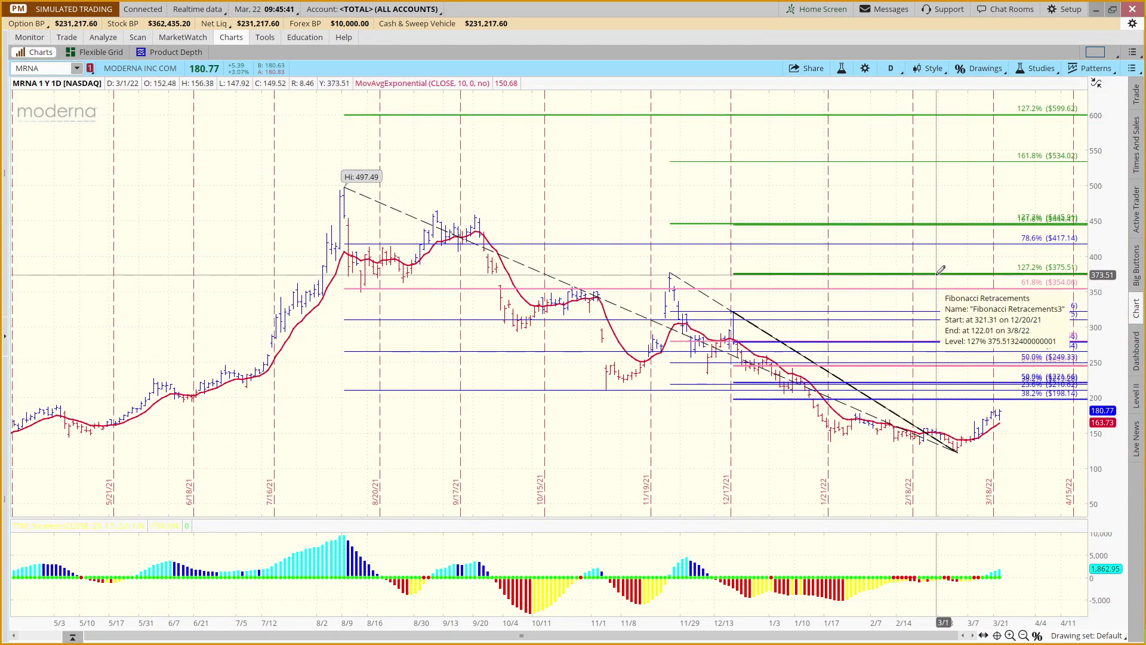
{"action": "right_click", "coordinate": [779, 277]}
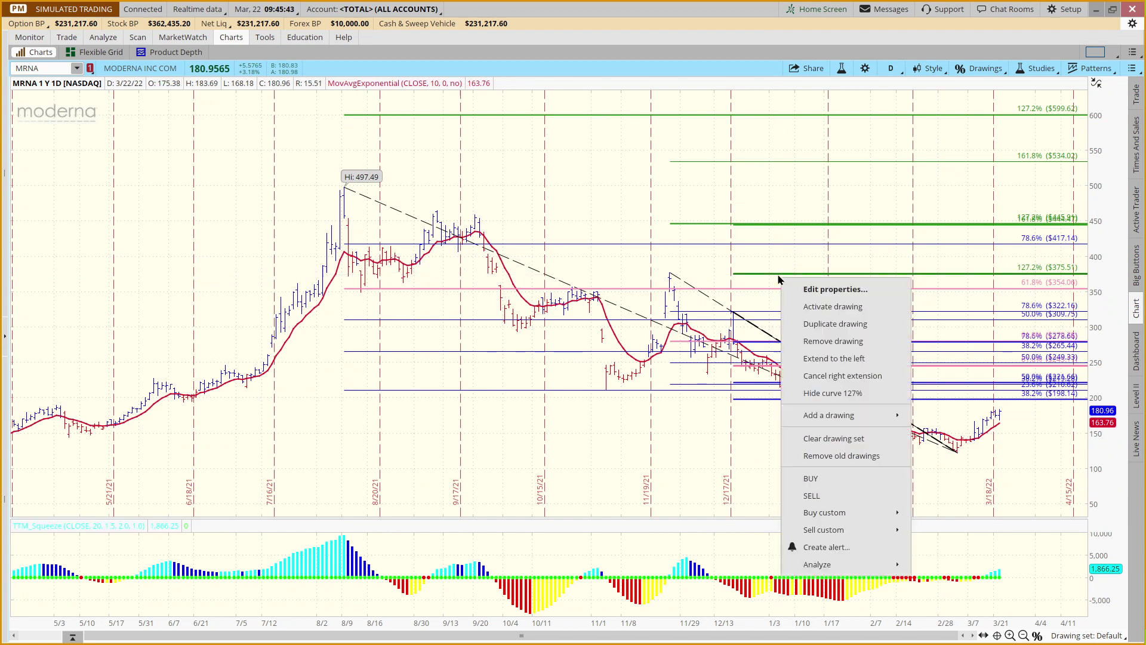
Step: Clear the whole drawing set and rescale both axes to focus on October through April
{"action": "left_click", "coordinate": [830, 443]}
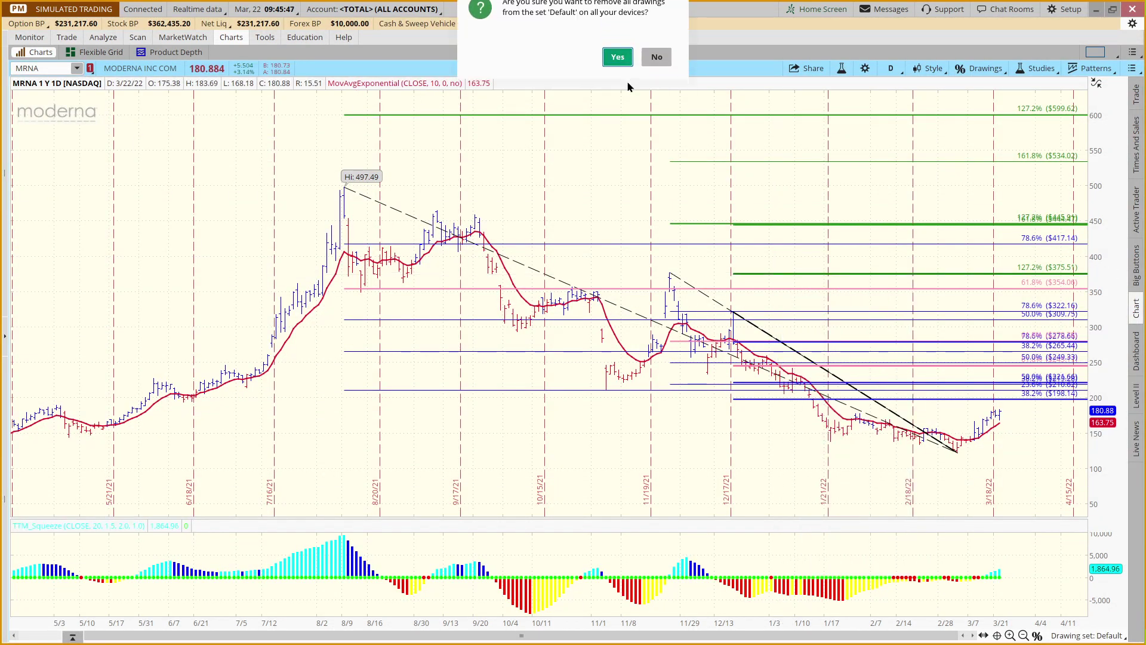
{"action": "left_click", "coordinate": [618, 72]}
{"action": "left_click_drag", "start_coordinate": [784, 609], "coordinate": [525, 609]}
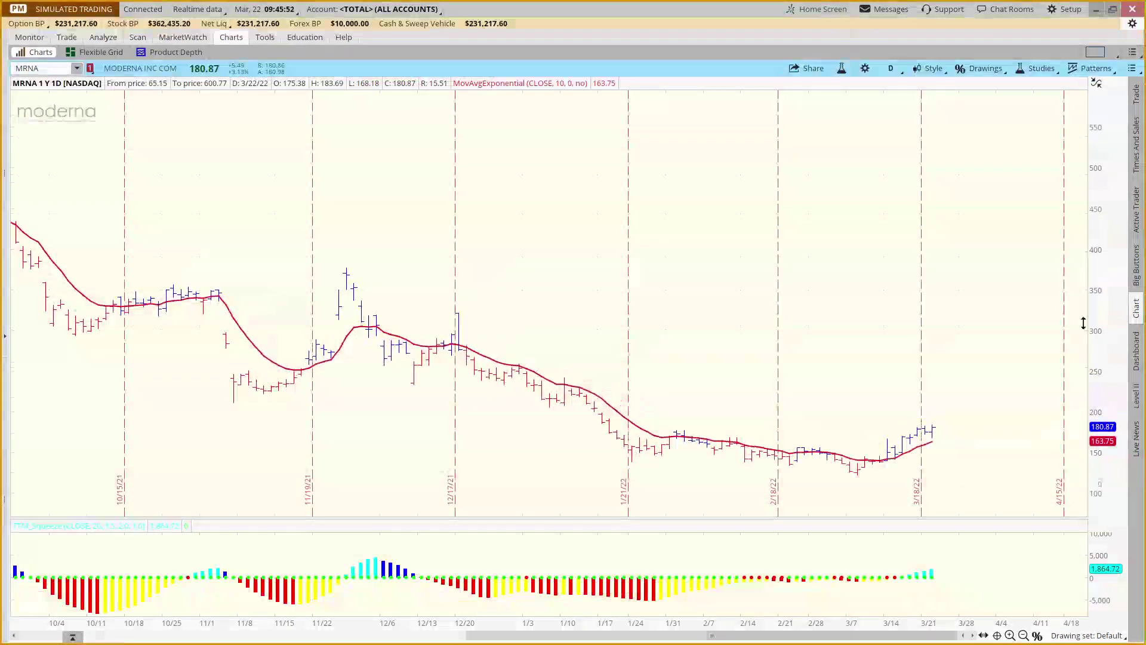
{"action": "left_click_drag", "start_coordinate": [1080, 376], "coordinate": [729, 325]}
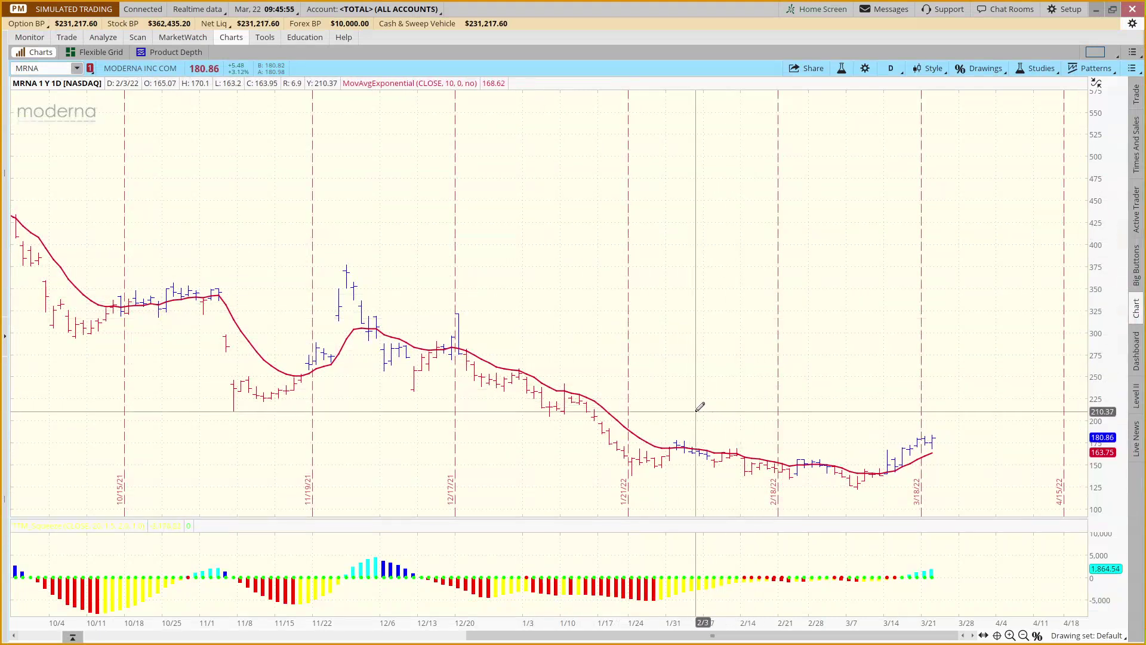
Step: Draw a Fibonacci extension from the early-February high through the March 8 low to a third point
{"action": "left_click", "coordinate": [677, 441]}
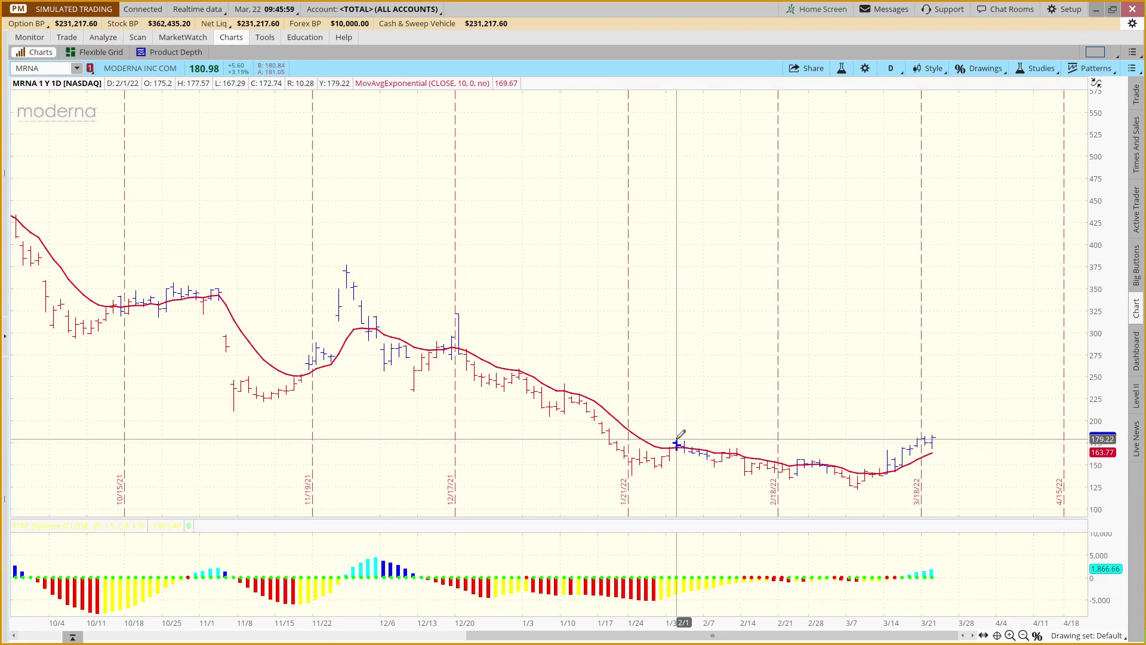
{"action": "left_click", "coordinate": [858, 489]}
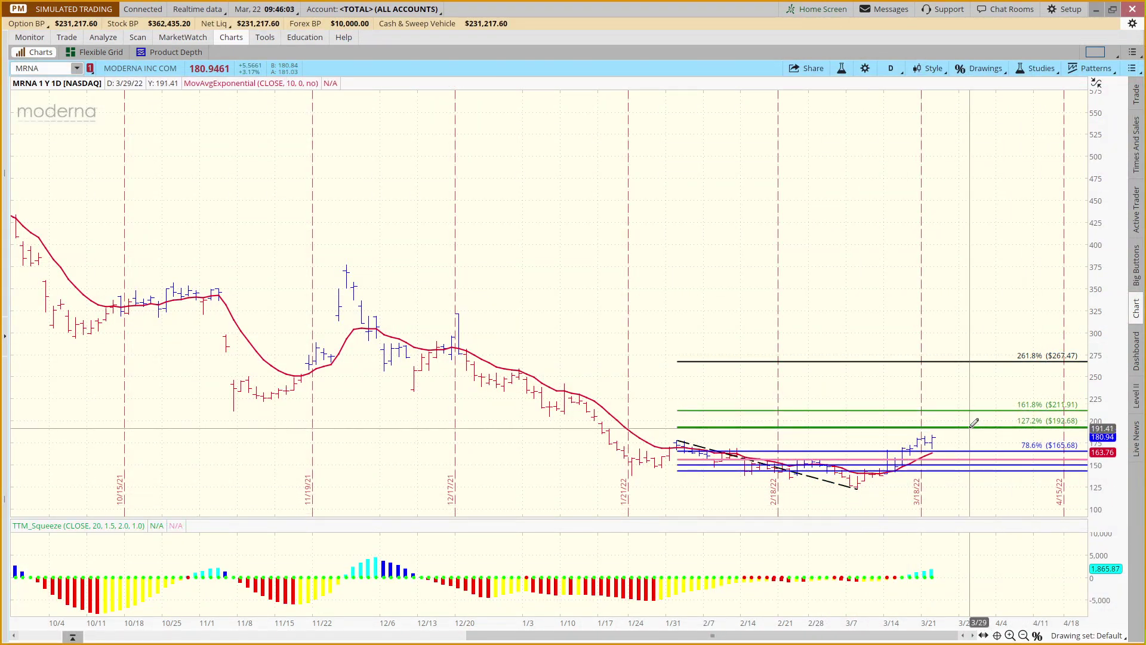
{"action": "left_click", "coordinate": [885, 423]}
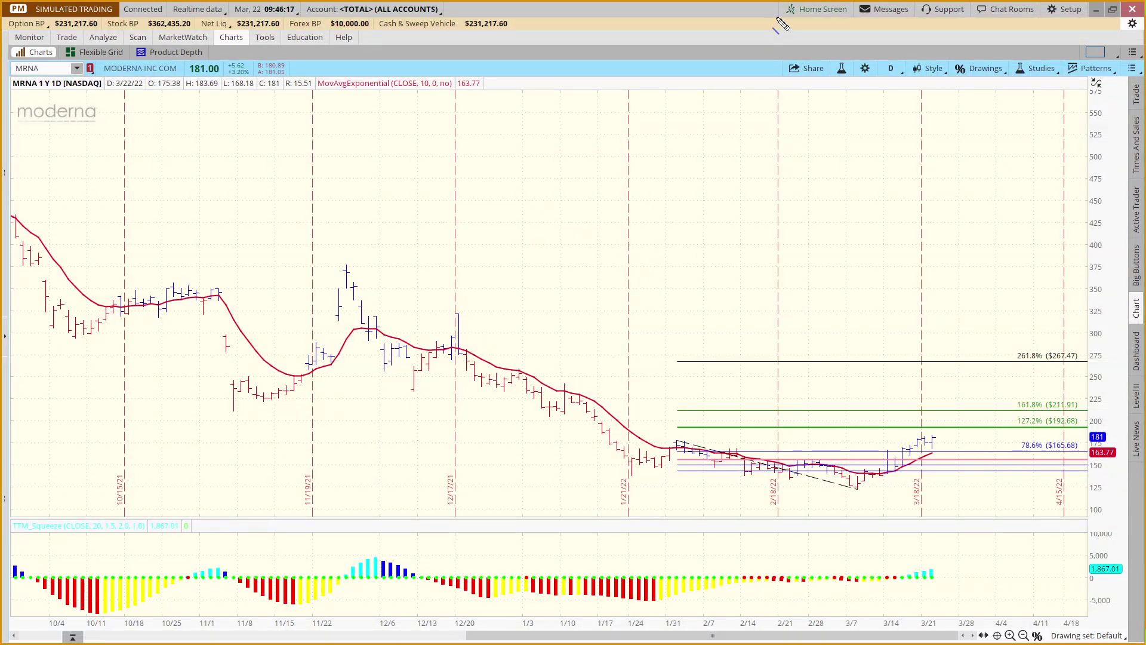
Step: Cancel the unfinished Fibonacci drawing and return to the arrow select tool
{"action": "left_click", "coordinate": [812, 245]}
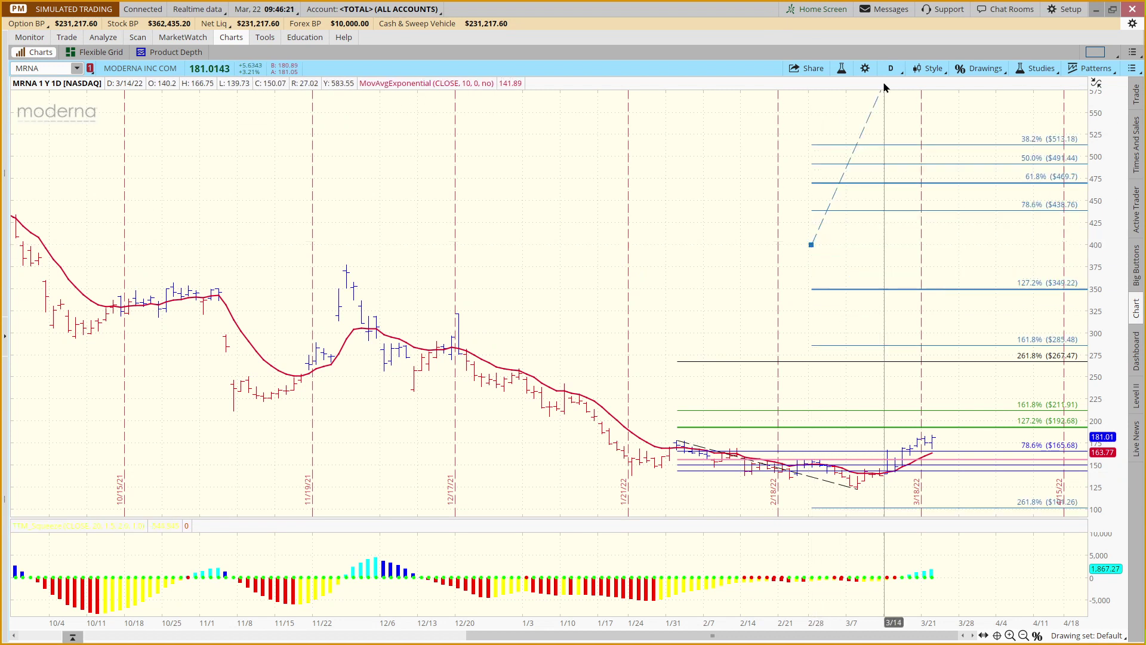
{"action": "right_click", "coordinate": [854, 152]}
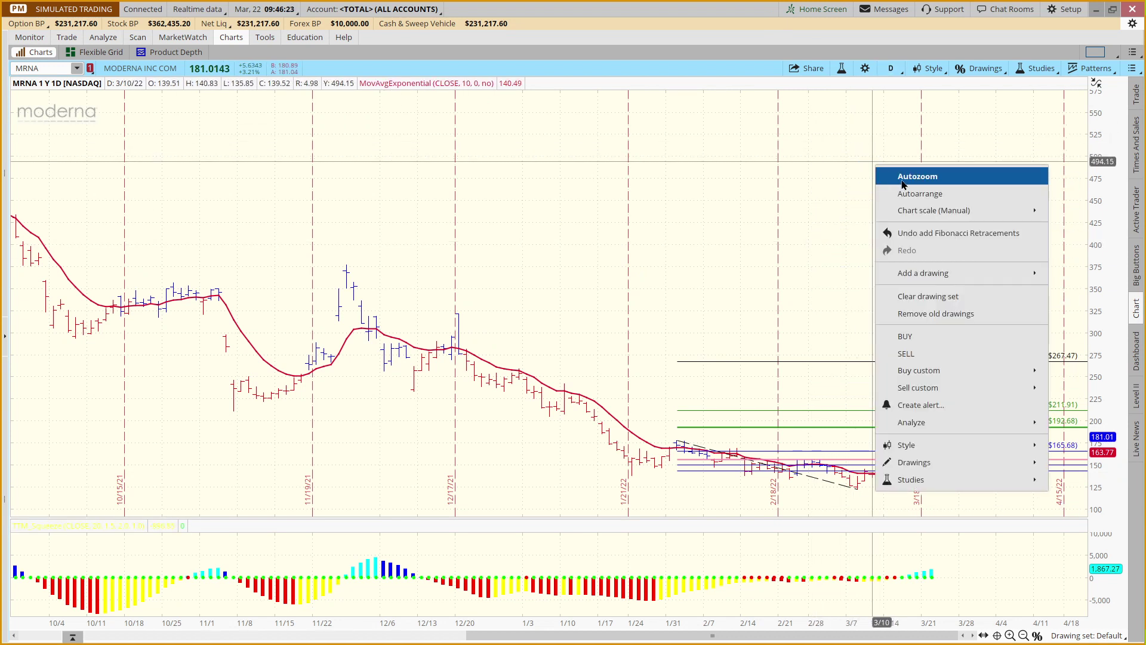
{"action": "left_click", "coordinate": [705, 268]}
{"action": "middle_click", "coordinate": [705, 268]}
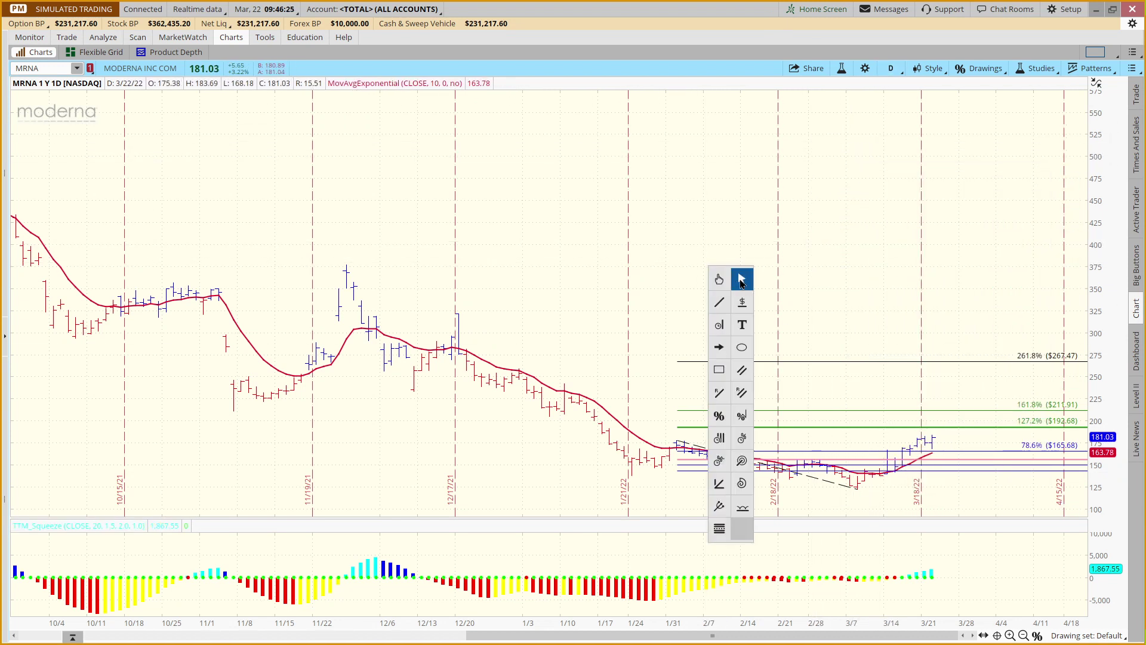
{"action": "left_click", "coordinate": [741, 281]}
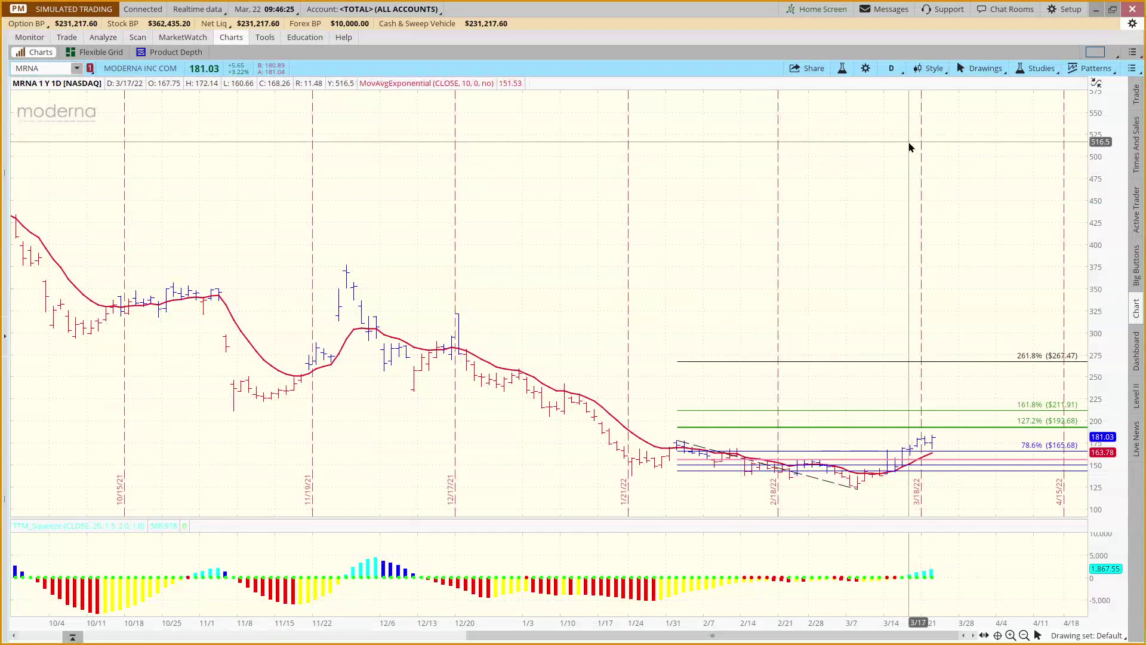
{"action": "left_click", "coordinate": [866, 69]}
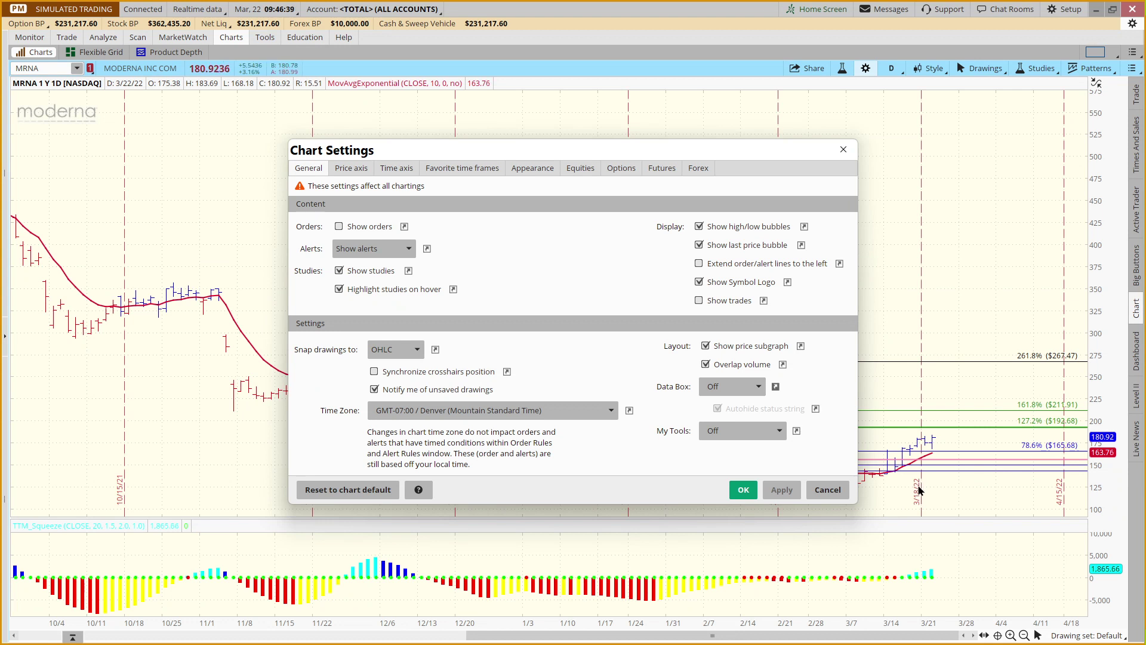
{"action": "left_click", "coordinate": [743, 490]}
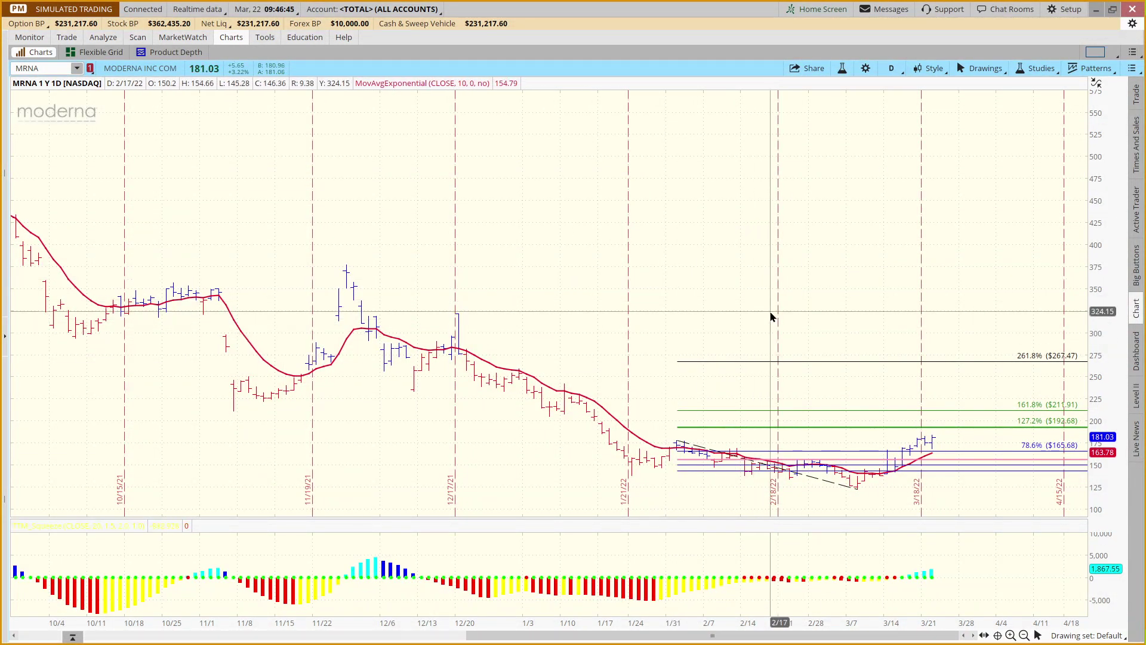
Step: Clear the Fibonacci extension and trendline, then compress the time axis back to May 2021
{"action": "right_click", "coordinate": [838, 455]}
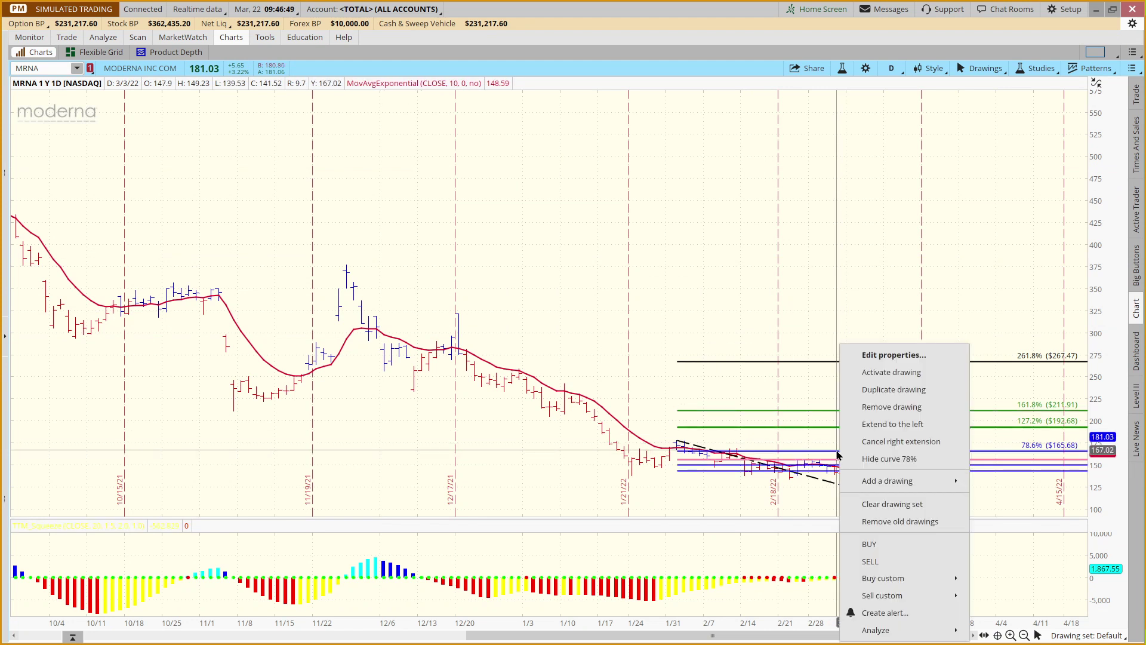
{"action": "left_click", "coordinate": [880, 505]}
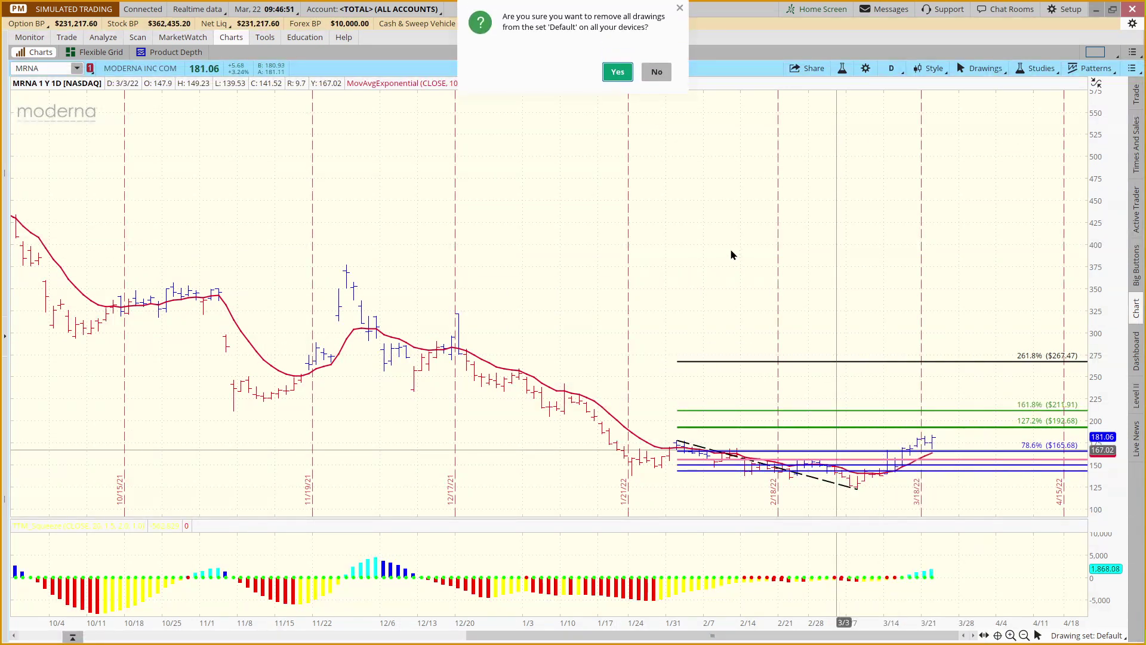
{"action": "left_click", "coordinate": [616, 73]}
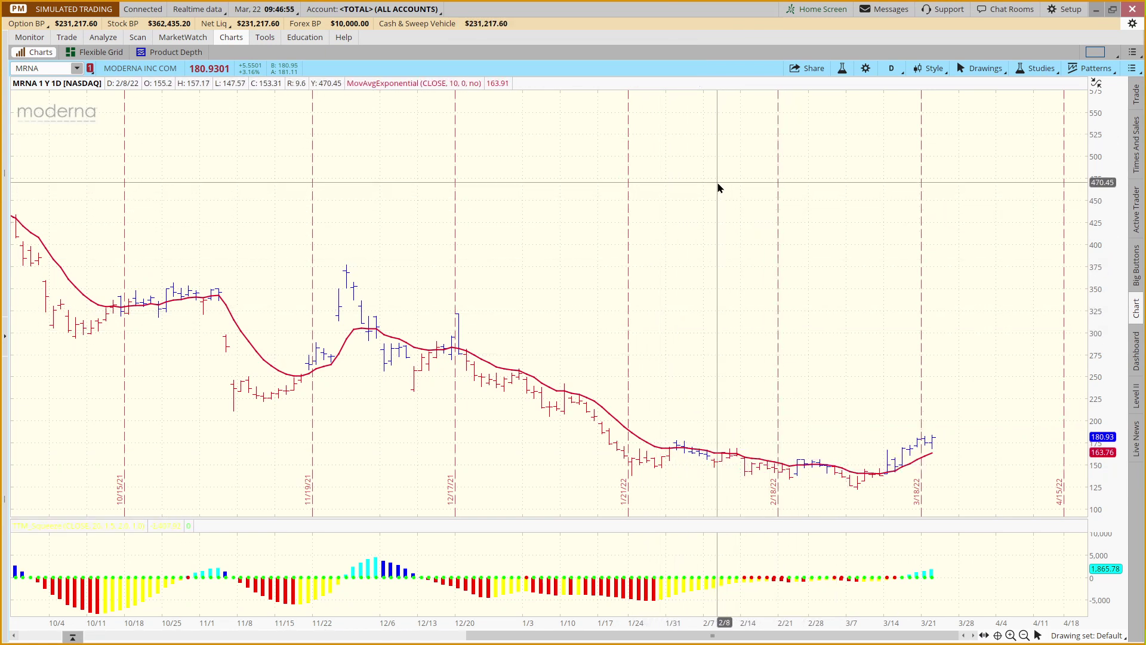
{"action": "left_click_drag", "start_coordinate": [609, 621], "coordinate": [755, 622]}
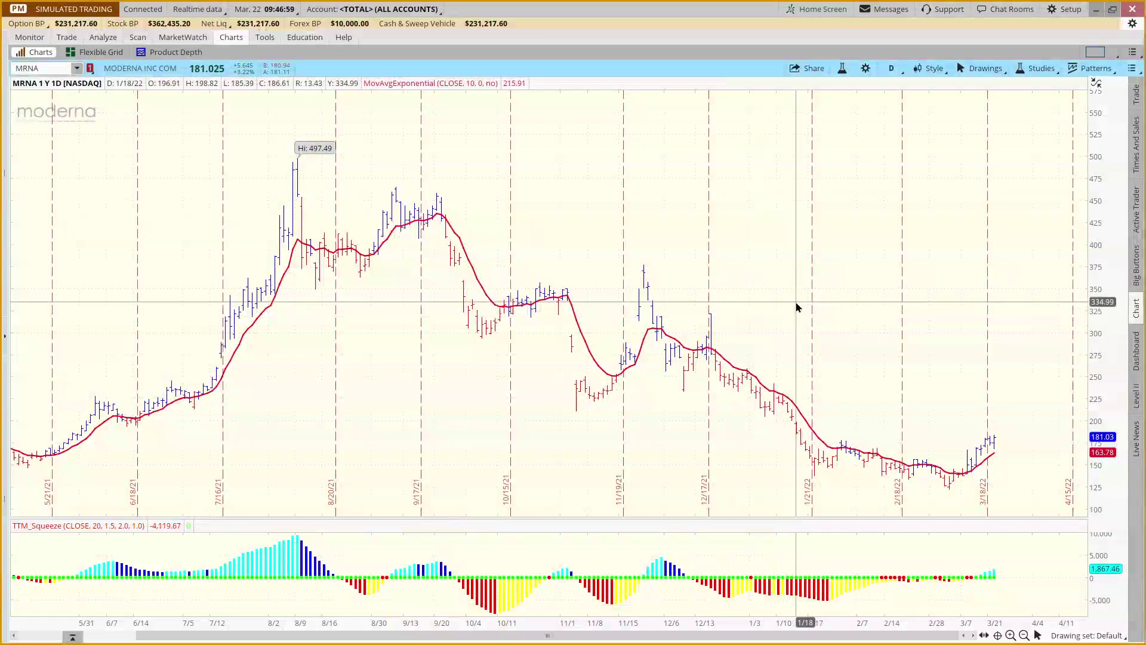
{"action": "middle_click", "coordinate": [773, 269]}
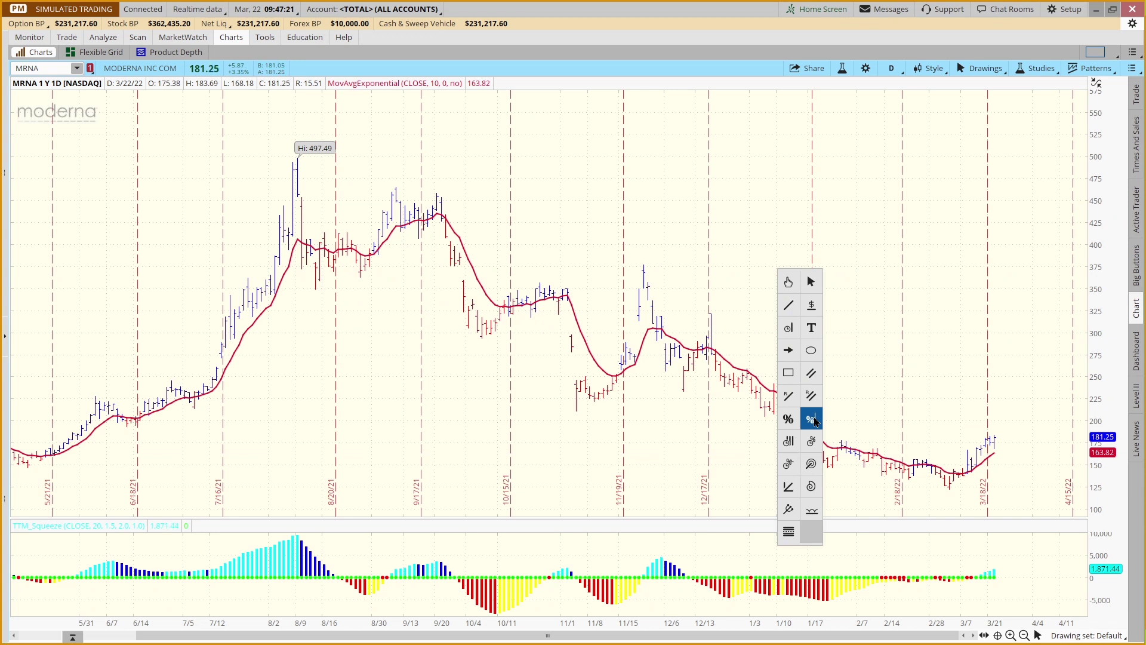
Step: Draw Fibonacci extensions 8/16 low–9/10 high–low ($237.86) and 10/7 low–10/27 high–3/8 low ($185.2)
{"action": "left_click", "coordinate": [811, 420]}
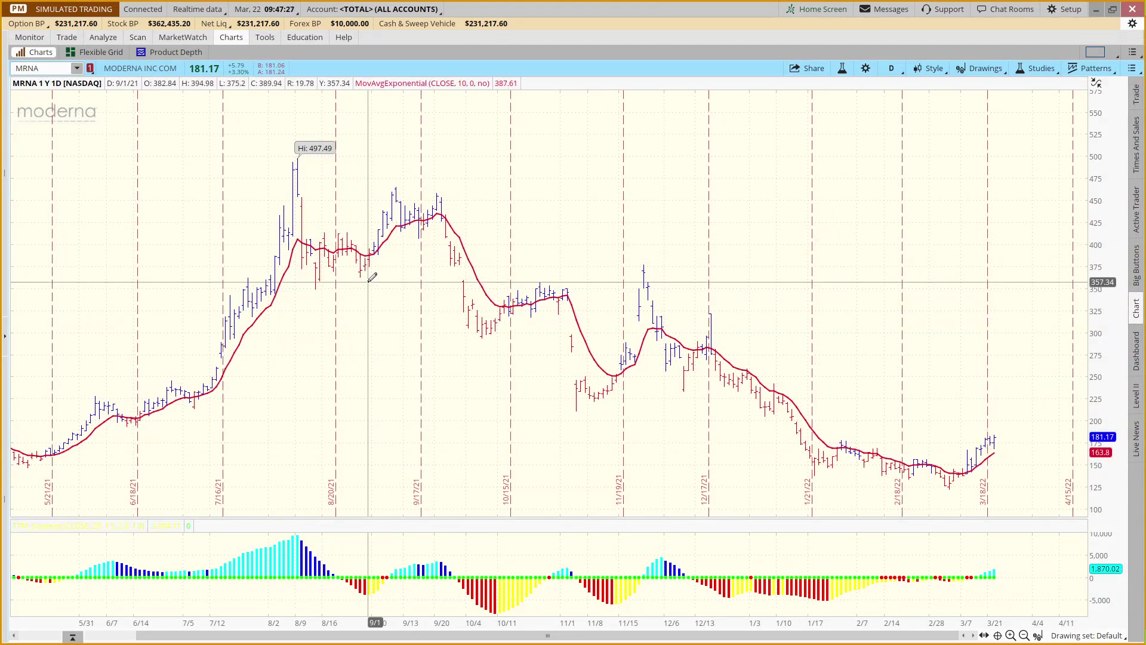
{"action": "left_click", "coordinate": [318, 292]}
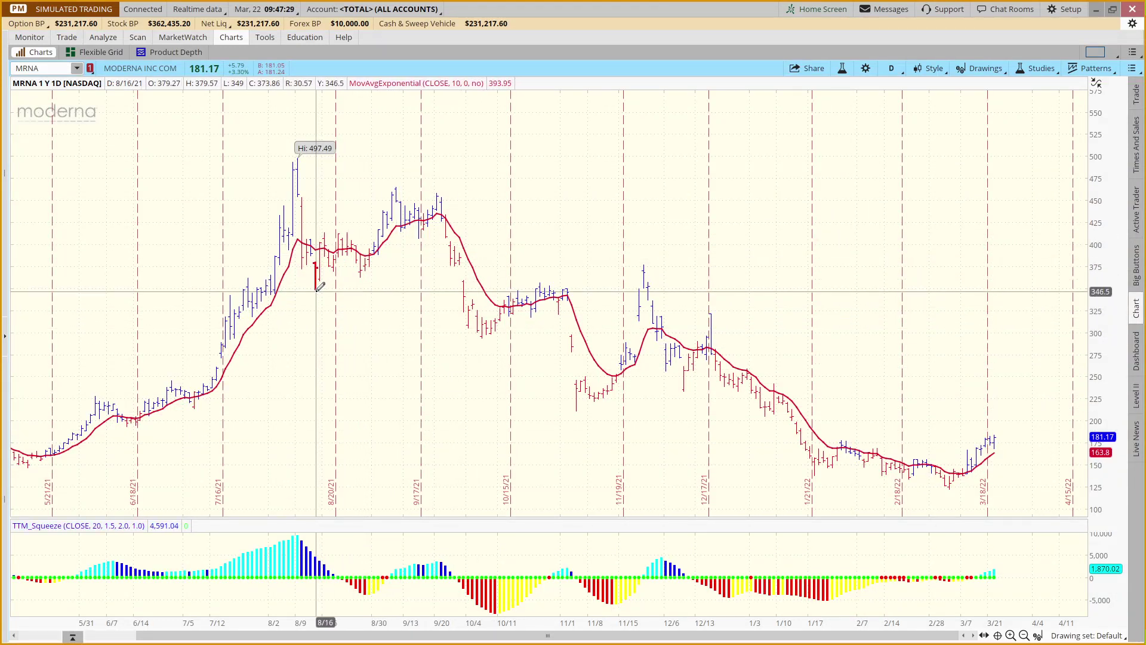
{"action": "left_click", "coordinate": [399, 184]}
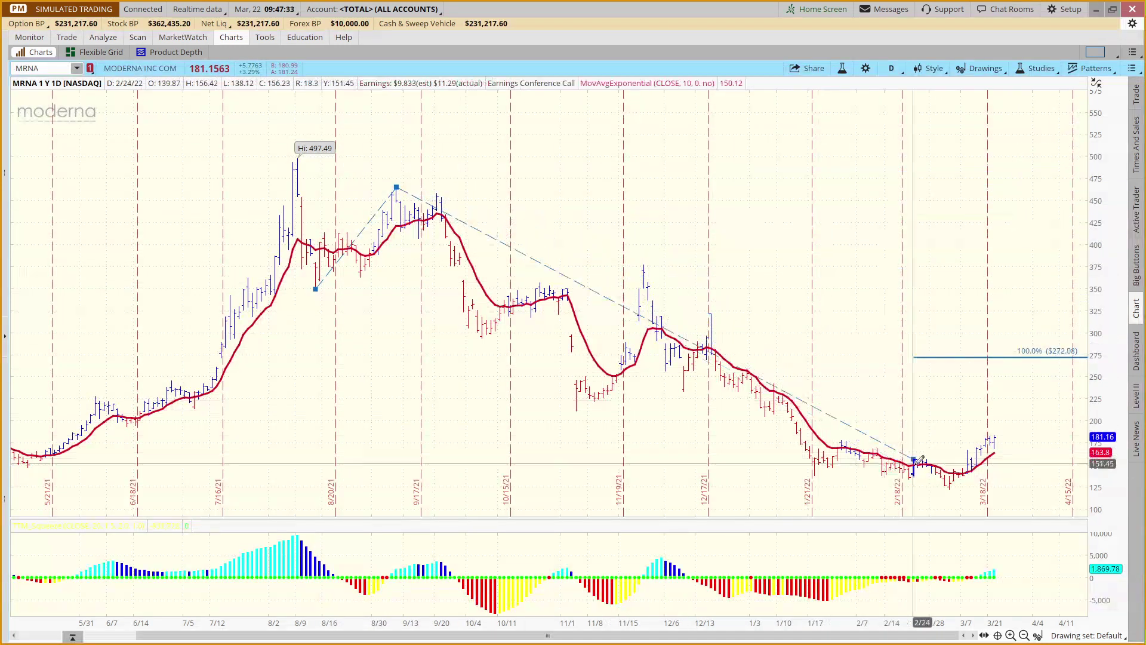
{"action": "left_click", "coordinate": [951, 488]}
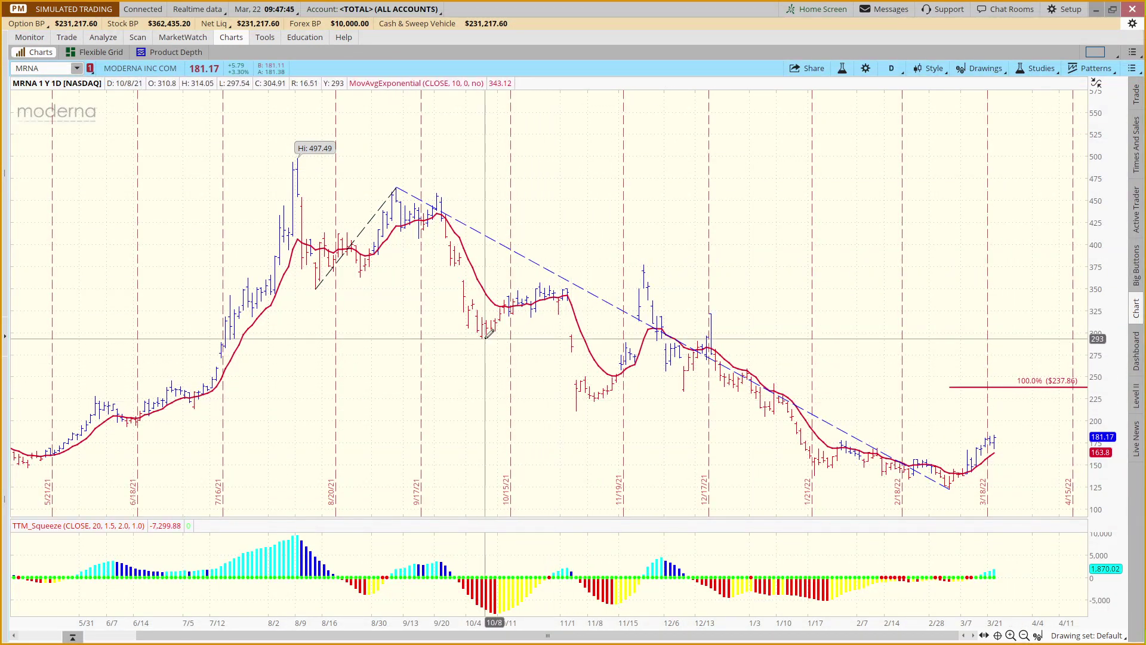
{"action": "left_click_drag", "start_coordinate": [485, 335], "coordinate": [548, 276]}
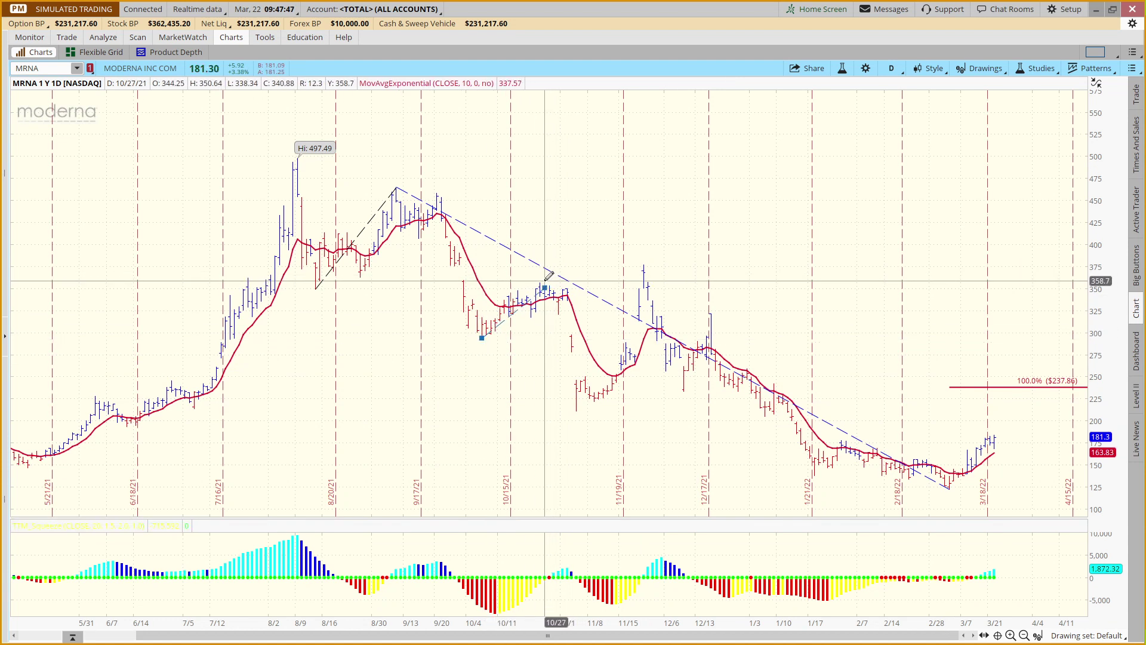
{"action": "left_click", "coordinate": [950, 492]}
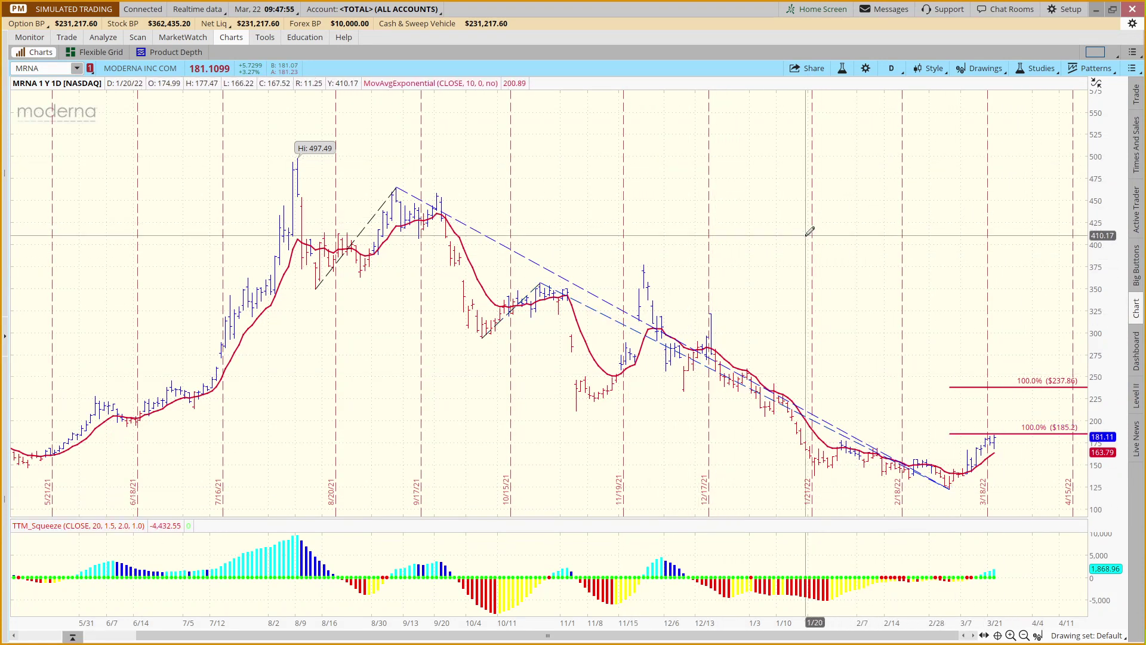
{"action": "right_click", "coordinate": [991, 404]}
{"action": "key", "text": "Escape"}
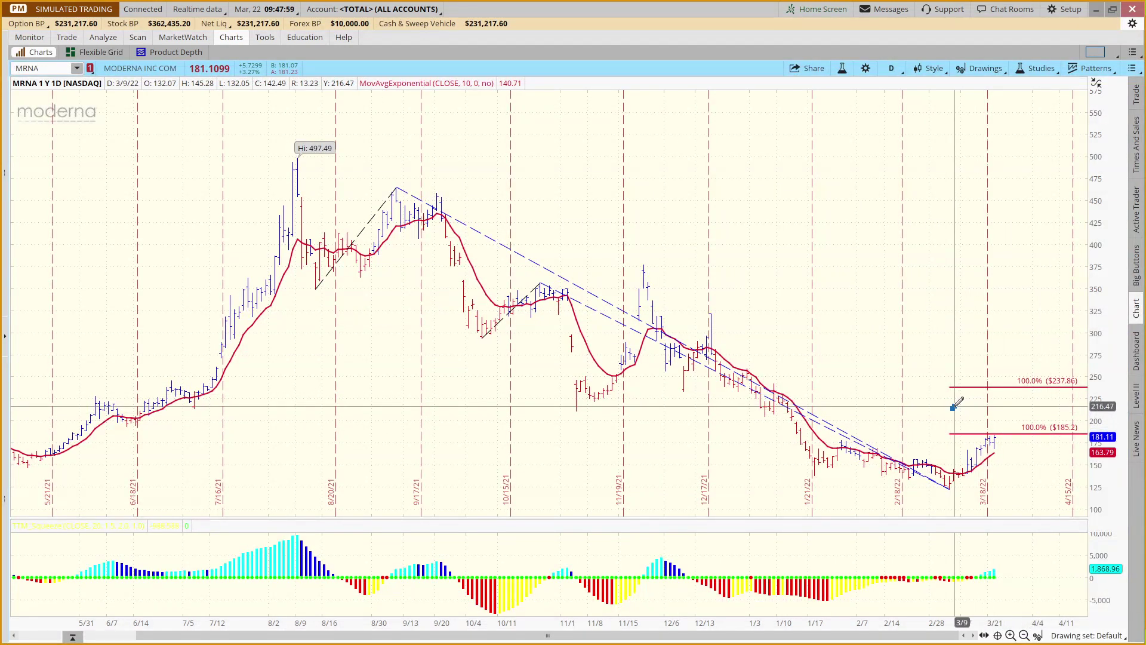
{"action": "right_click", "coordinate": [957, 409], "text": "ctrl"}
{"action": "left_click", "coordinate": [989, 380]}
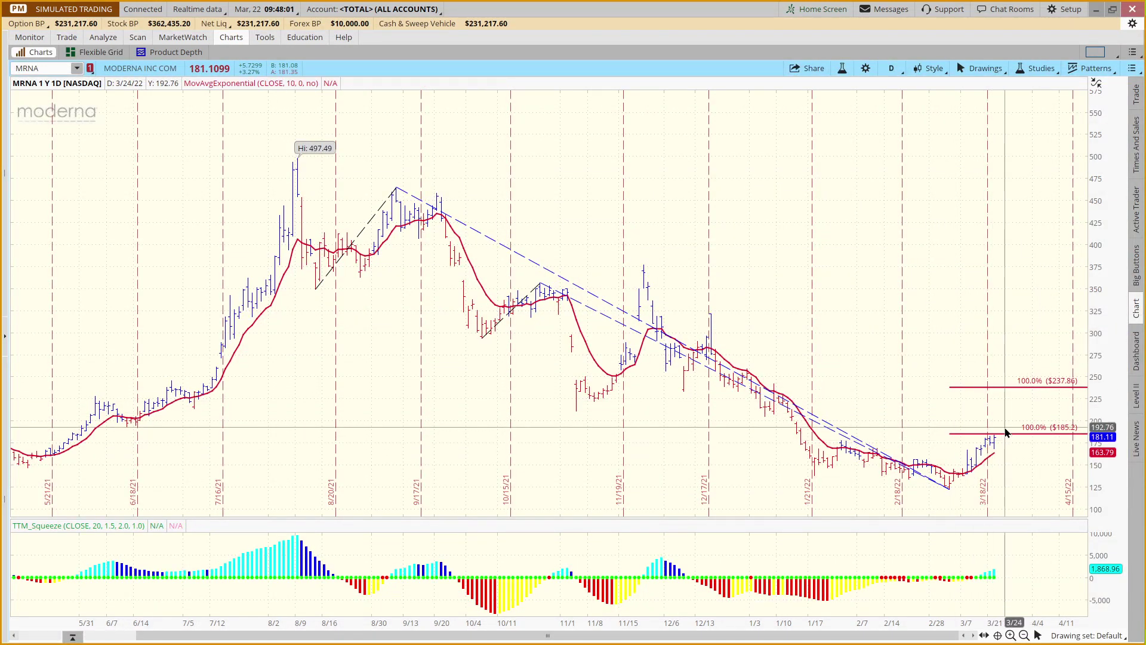
{"action": "right_click", "coordinate": [1009, 437]}
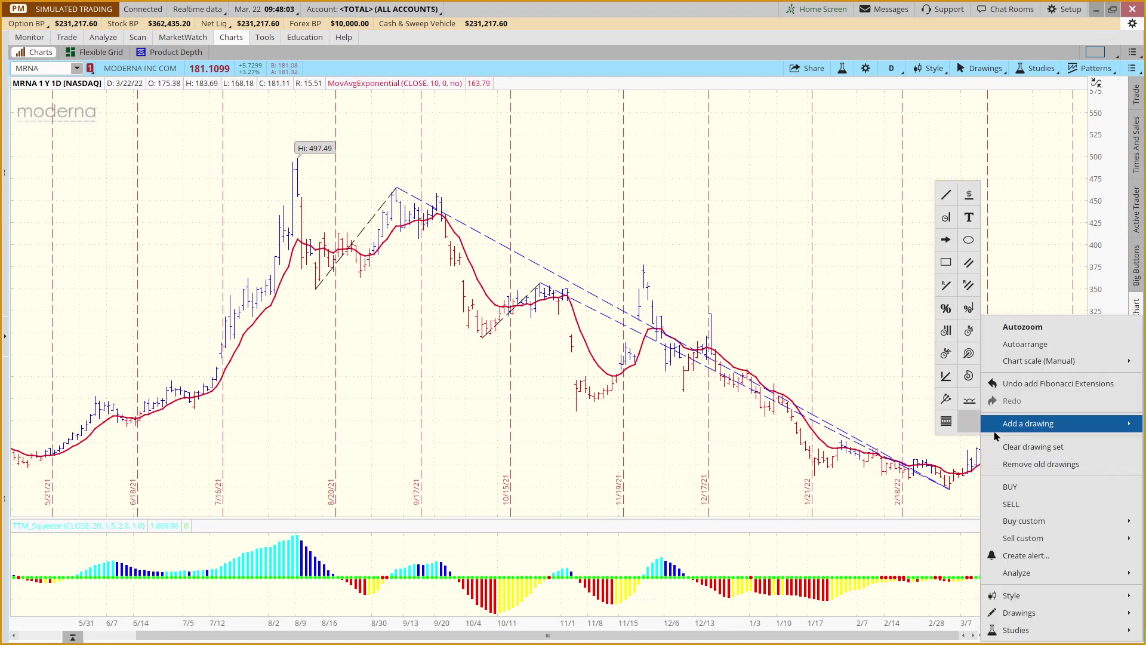
{"action": "key", "text": "Escape"}
{"action": "right_click", "coordinate": [971, 438]}
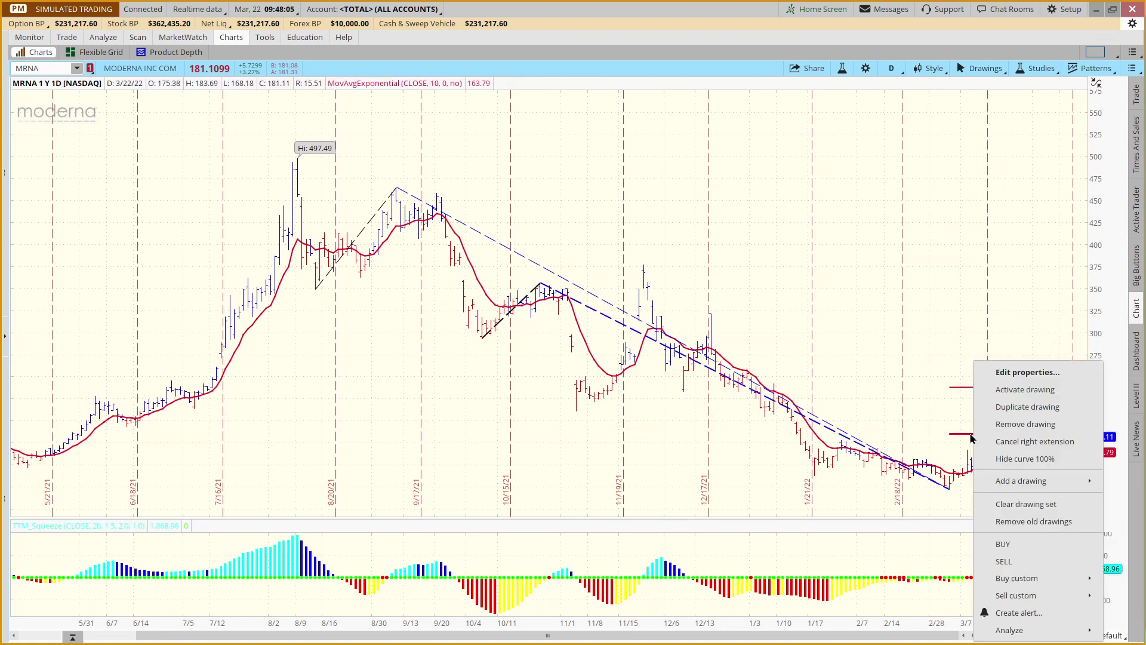
{"action": "left_click", "coordinate": [1015, 374]}
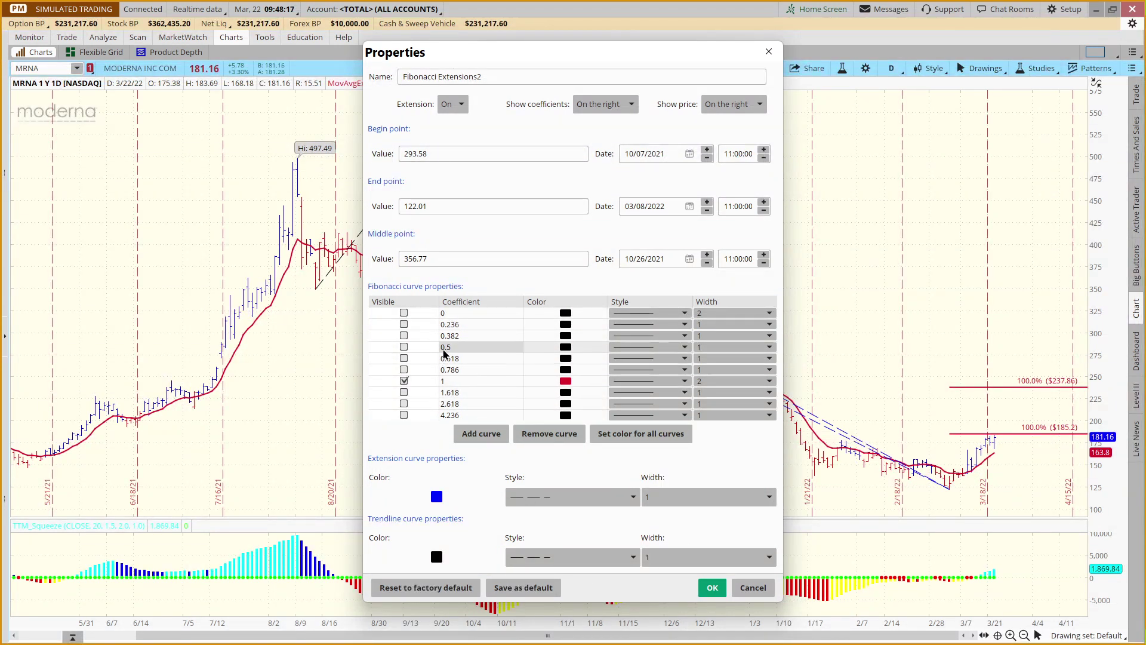
{"action": "left_click", "coordinate": [713, 588]}
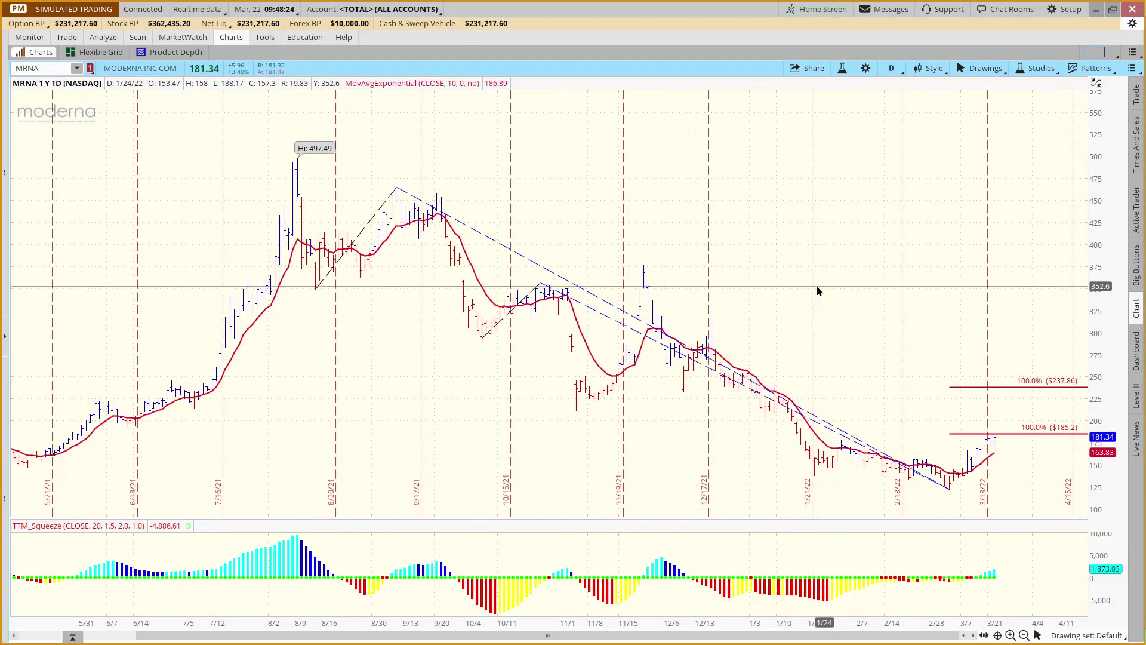
Step: Middle-click the MRNA chart to show the drawing tools palette
{"action": "middle_click", "coordinate": [817, 343]}
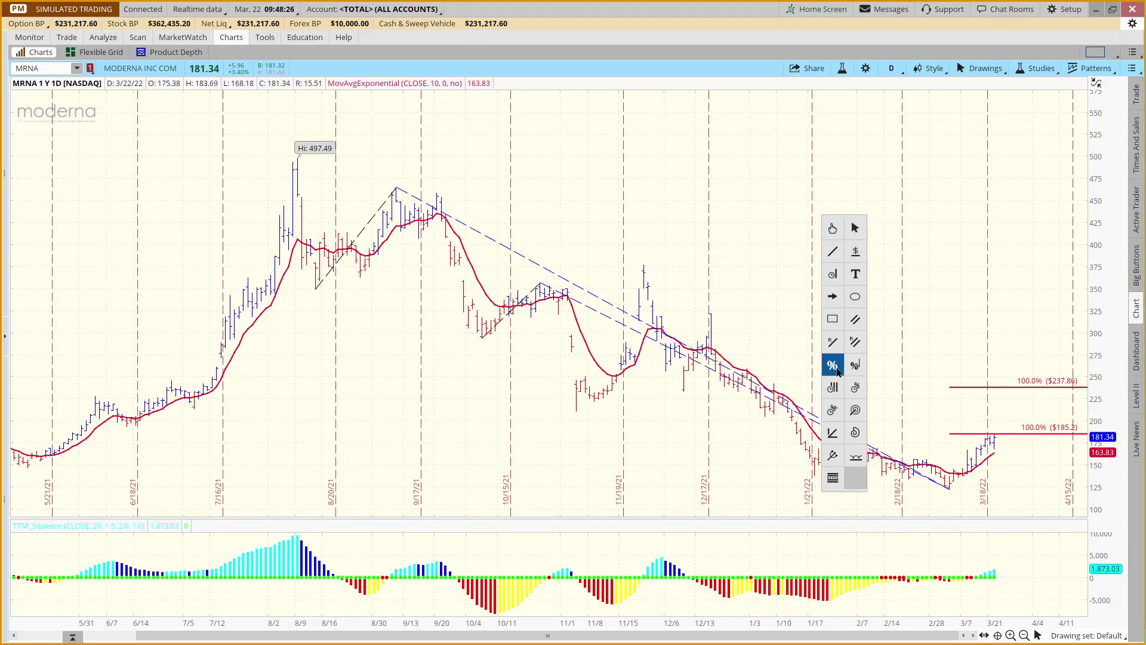